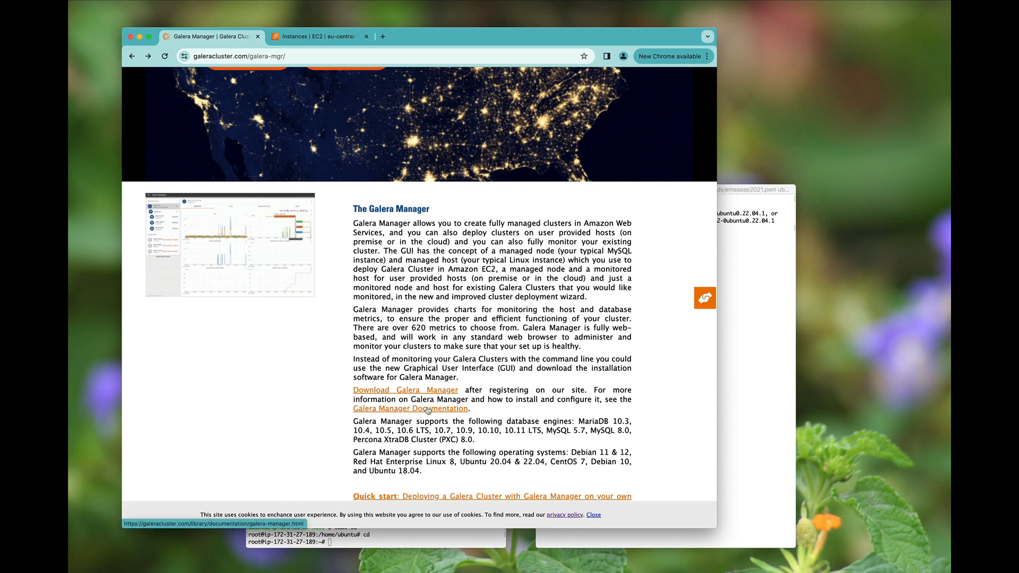
- Open the Galera Manager documentation and select the gm-installer download URL in its Install section
{"action": "left_click", "coordinate": [428, 410]}
{"action": "scroll", "coordinate": [356, 428], "scroll_direction": "down", "scroll_amount": 6}
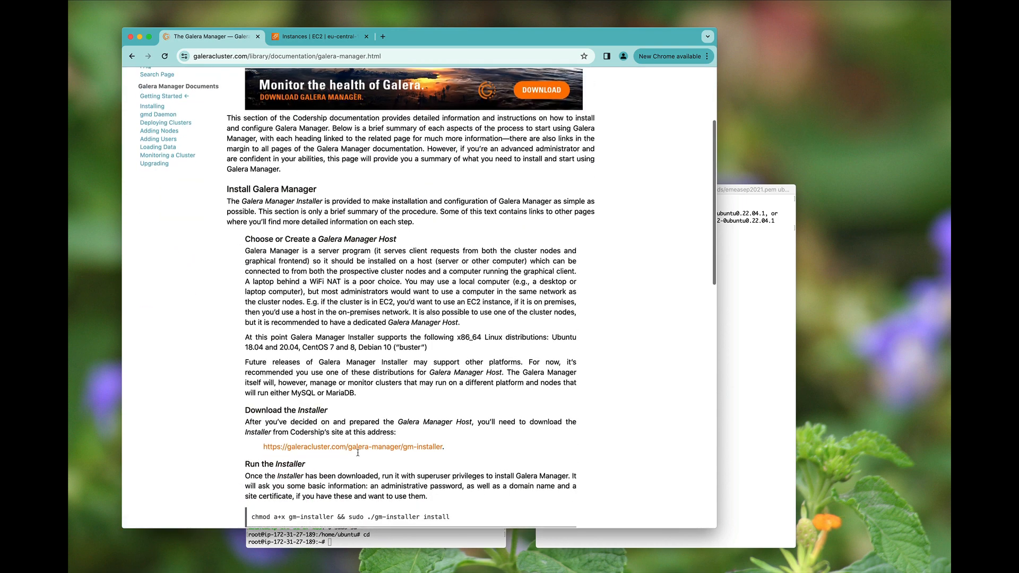
{"action": "left_click_drag", "start_coordinate": [263, 437], "coordinate": [444, 438]}
{"action": "key", "text": "super+c"}
- Download gm-installer with wget, make it executable, and confirm it is version 1.12.0
{"action": "left_click", "coordinate": [381, 543]}
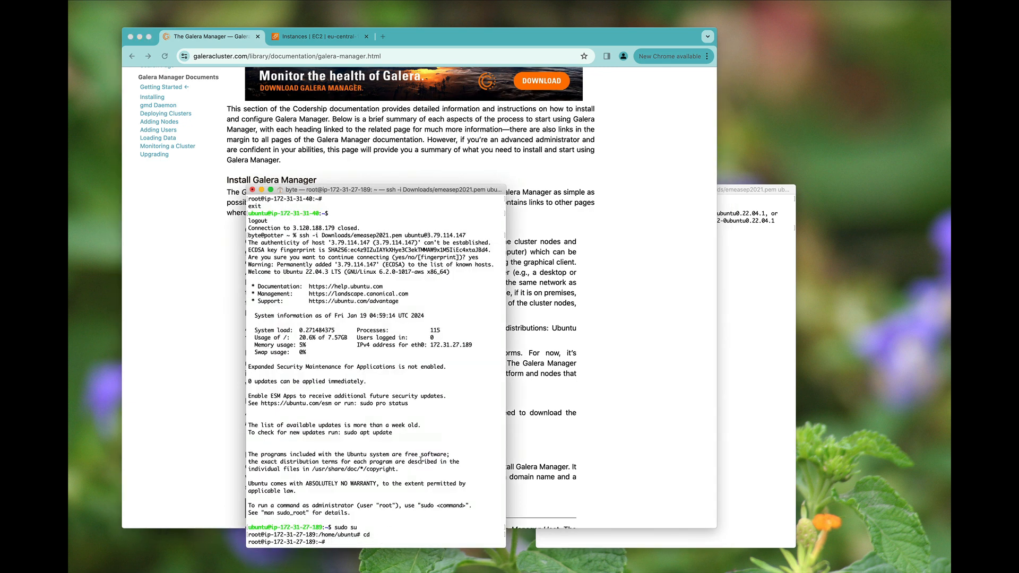
{"action": "type", "text": "wget"}
{"action": "key", "text": "super+v"}
{"action": "key", "text": "Return"}
{"action": "type", "text": "ch"}
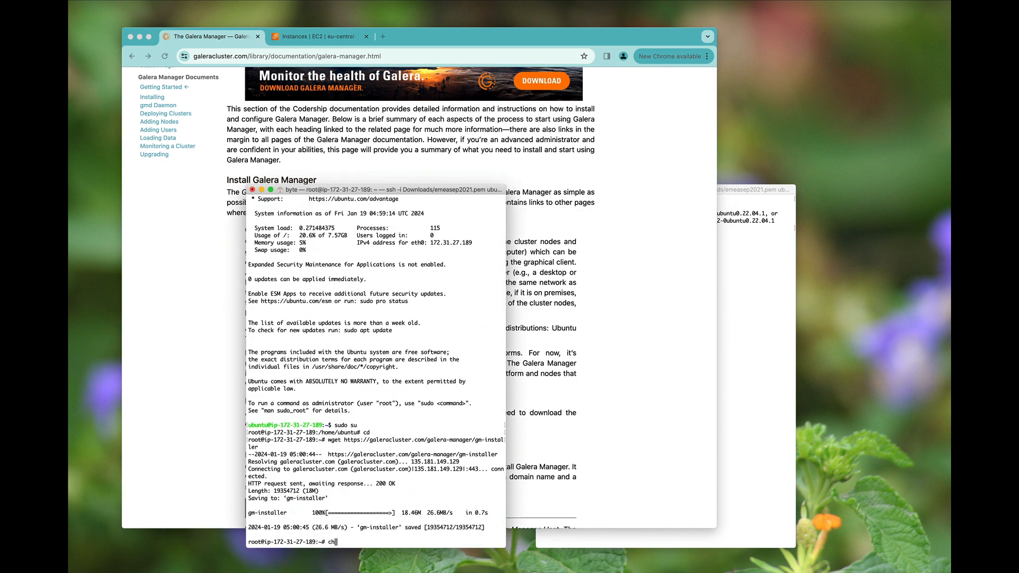
{"action": "type", "text": "mod +x gm-installer"}
{"action": "key", "text": "Return"}
{"action": "type", "text": "./"}
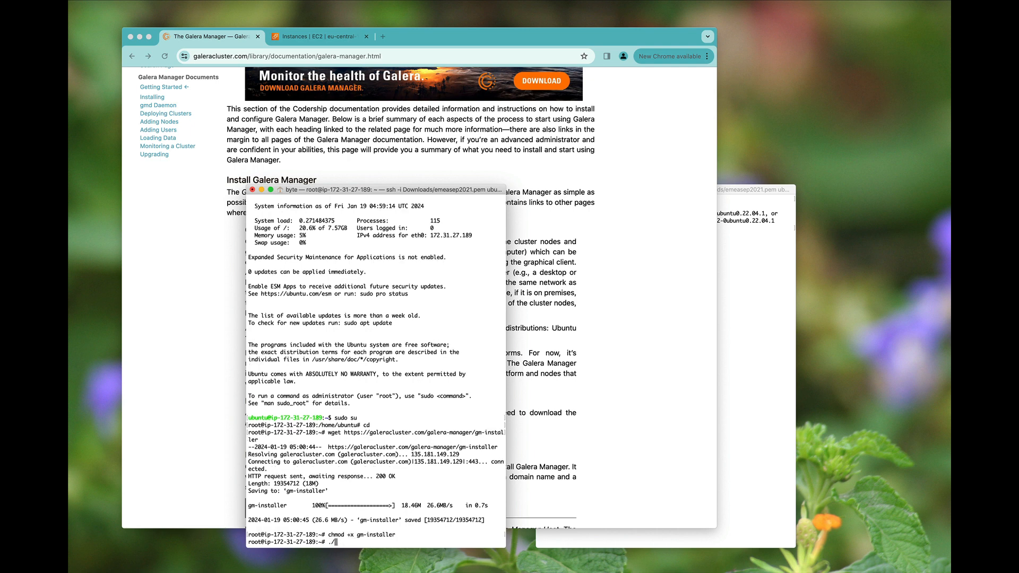
{"action": "type", "text": "gm-installer version"}
{"action": "key", "text": "Return"}
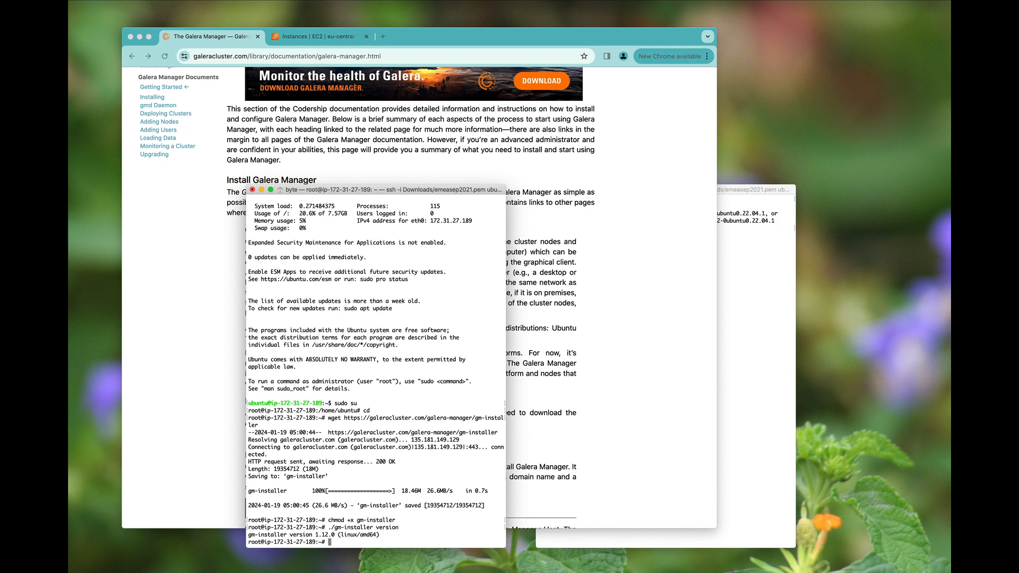
- Run the installer's install, accepting the licence and default repository URL, and set the admin password
{"action": "key", "text": "Up"}
{"action": "key", "text": "BackSpace"}
{"action": "key", "text": "BackSpace"}
{"action": "key", "text": "BackSpace"}
{"action": "key", "text": "BackSpace"}
{"action": "key", "text": "BackSpace"}
{"action": "key", "text": "BackSpace"}
{"action": "key", "text": "BackSpace"}
{"action": "type", "text": "install"}
{"action": "key", "text": "Return"}
{"action": "type", "text": "a"}
{"action": "key", "text": "Return"}
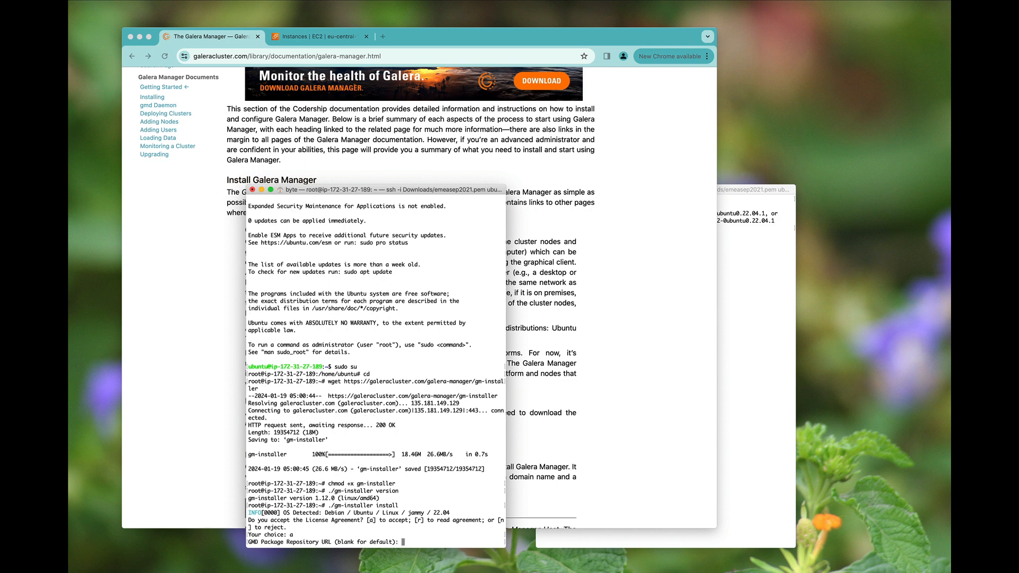
{"action": "key", "text": "Return"}
{"action": "key", "text": "Return"}
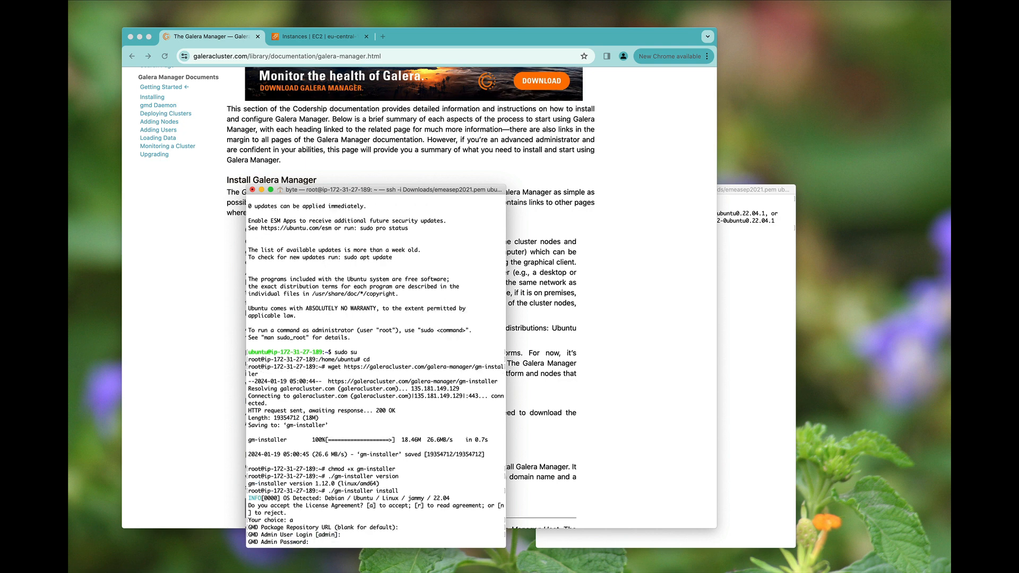
{"action": "key", "text": "Return"}
{"action": "key", "text": "Return"}
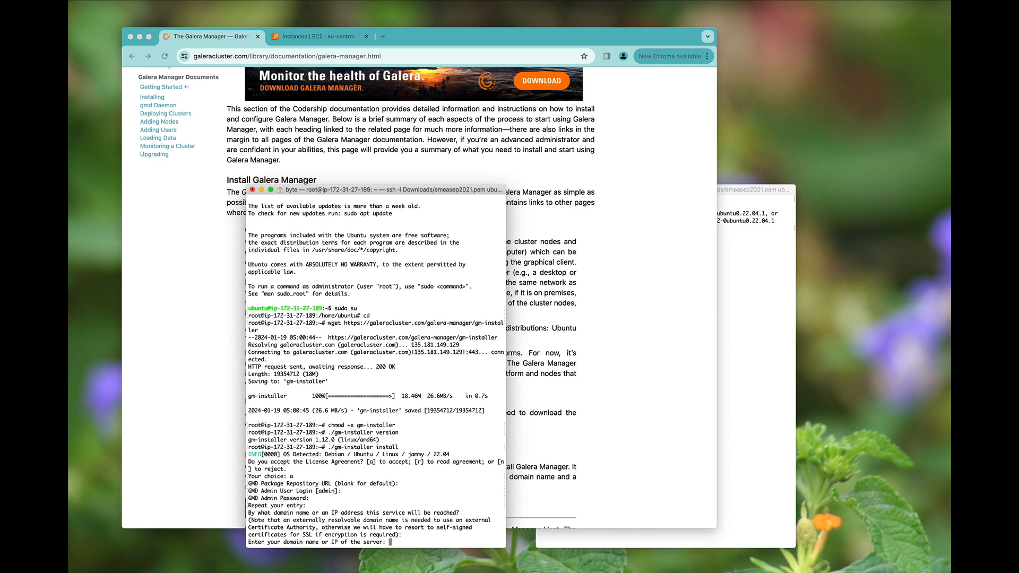
{"action": "left_click", "coordinate": [318, 37]}
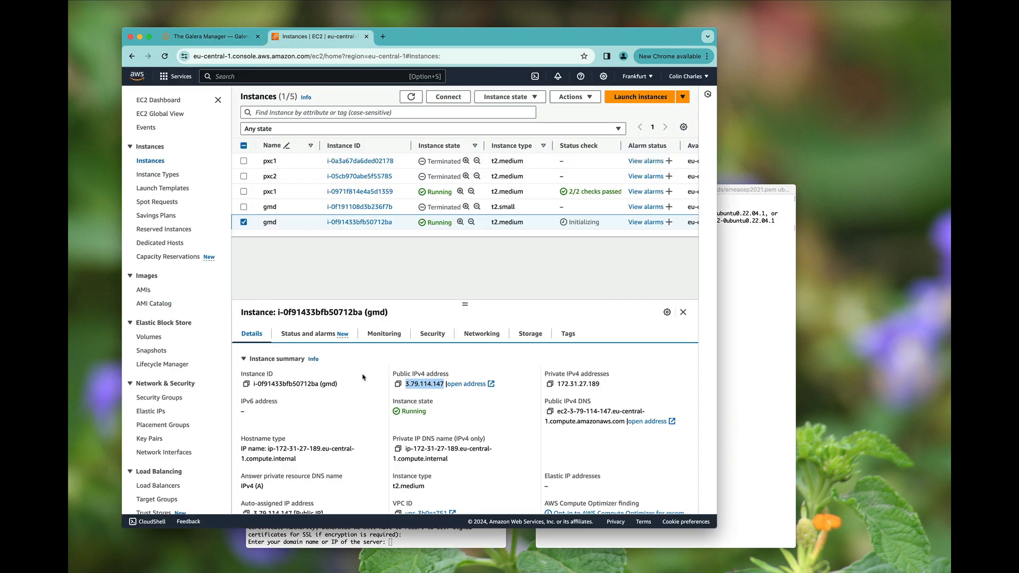
- Give the installer the gmd server address 3.79.114.147
{"action": "key", "text": "super+Tab"}
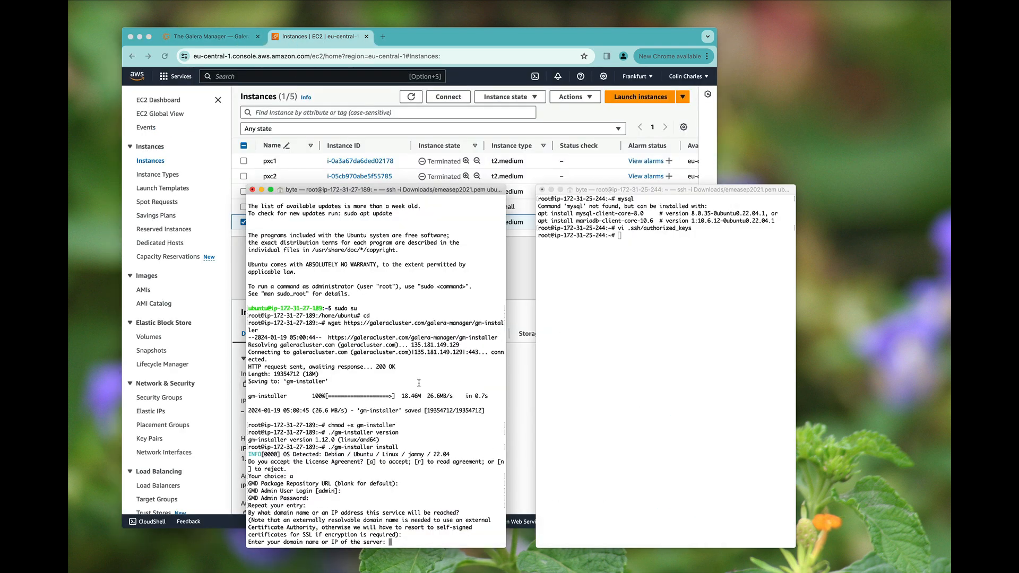
{"action": "type", "text": "3.79.114.147"}
{"action": "key", "text": "Return"}
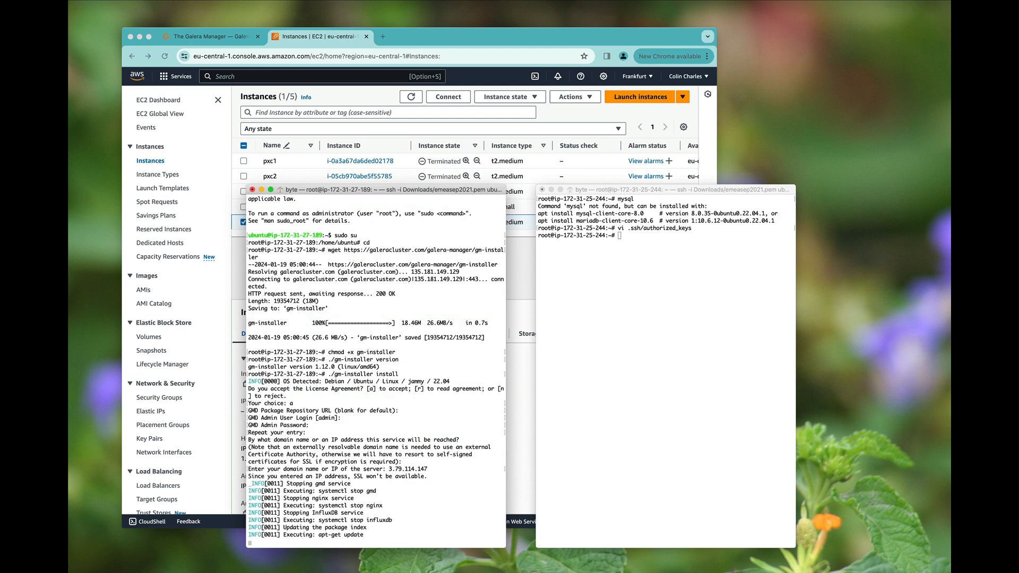
- Check on pxc1 whether a mysql client is installed
{"action": "left_click", "coordinate": [636, 352]}
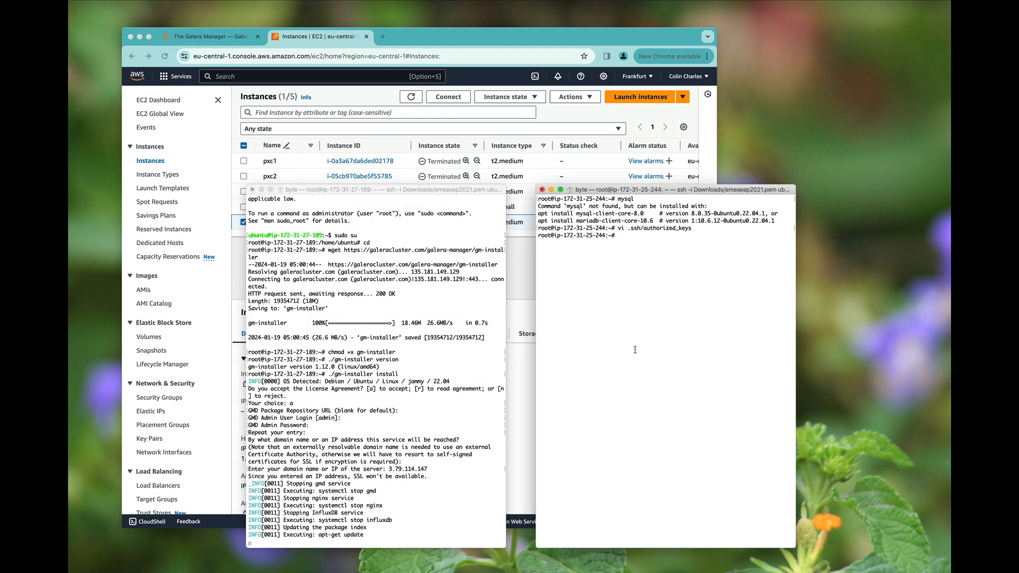
{"action": "type", "text": "mysql"}
{"action": "key", "text": "Return"}
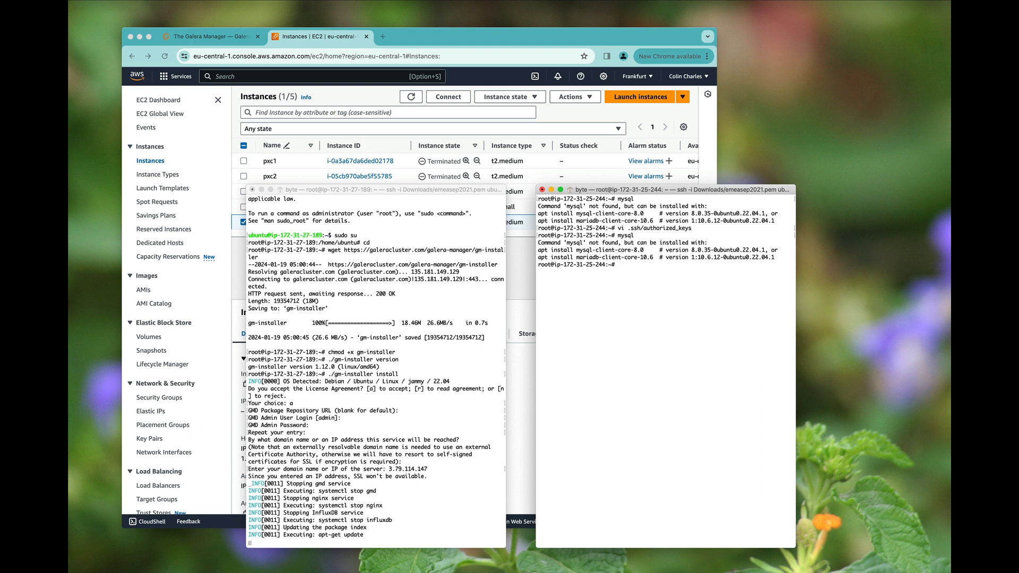
- Show pxc1's instance details and select its public IP 18.184.237.228
{"action": "left_click", "coordinate": [531, 277]}
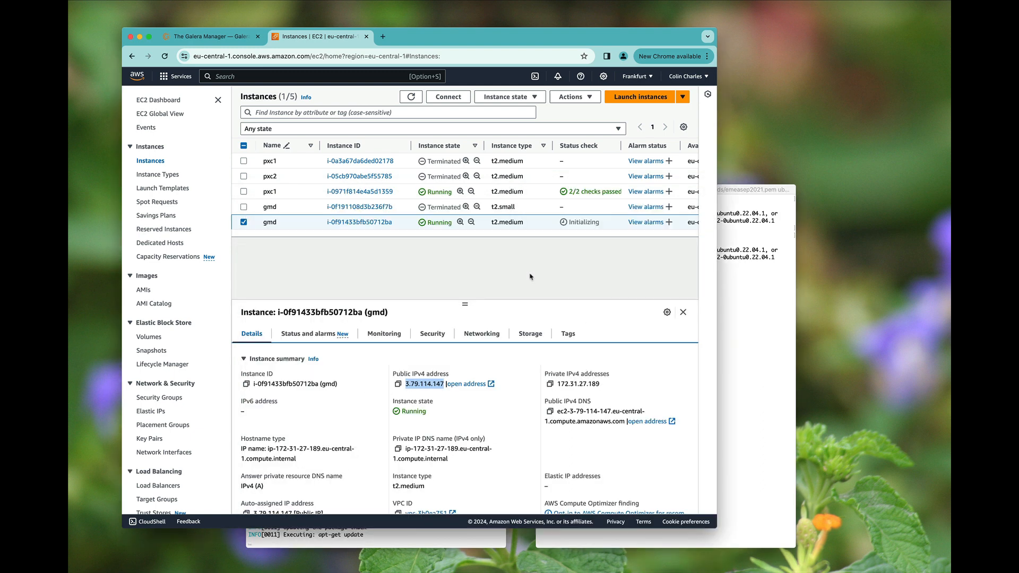
{"action": "left_click", "coordinate": [311, 192]}
{"action": "double_click", "coordinate": [434, 384]}
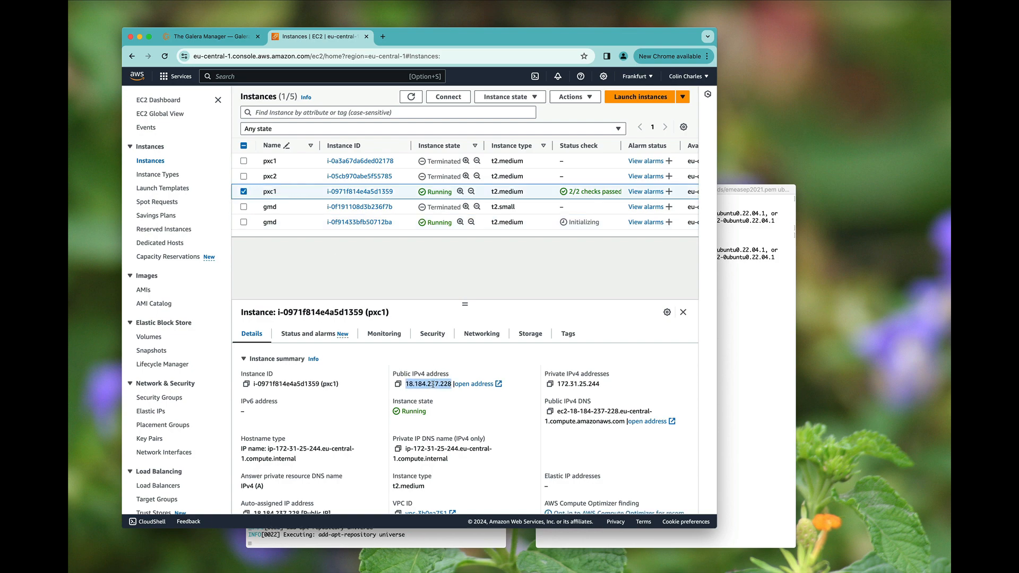
- Browse the Galera Manager docs and the January 2024 release post on the Galera blog
{"action": "left_click", "coordinate": [237, 37]}
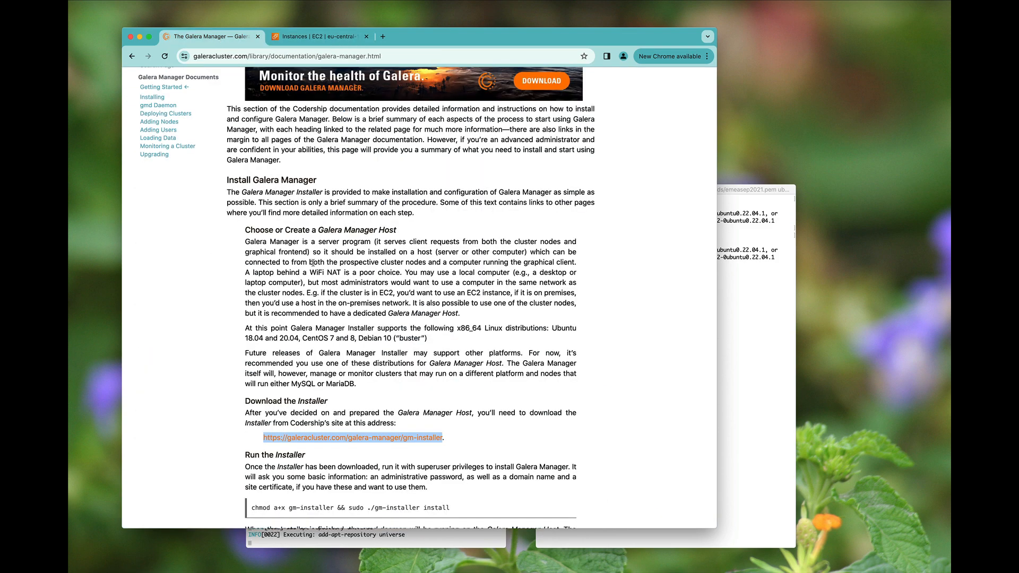
{"action": "scroll", "coordinate": [313, 263], "scroll_direction": "down", "scroll_amount": 2}
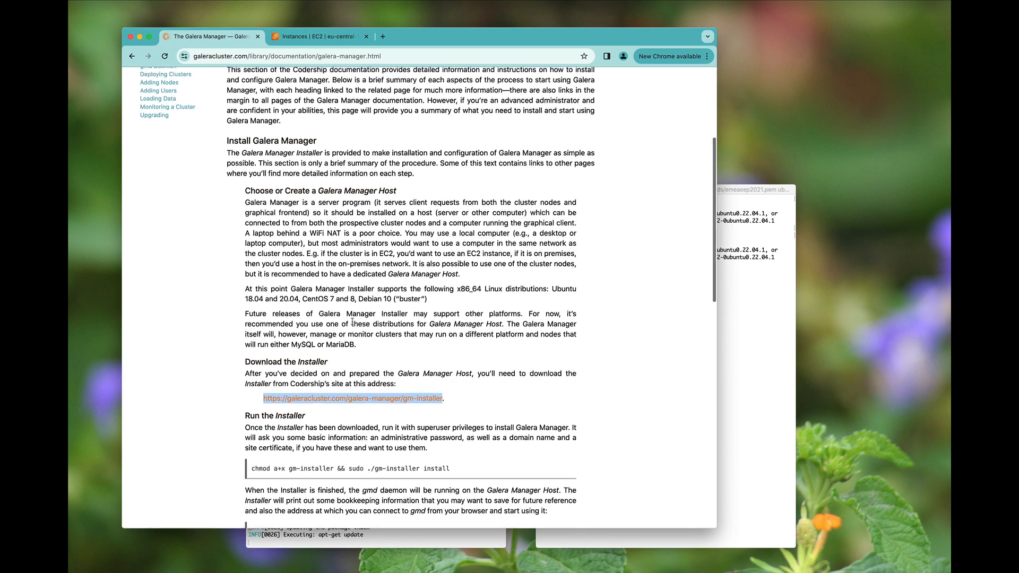
{"action": "scroll", "coordinate": [353, 322], "scroll_direction": "down", "scroll_amount": 15}
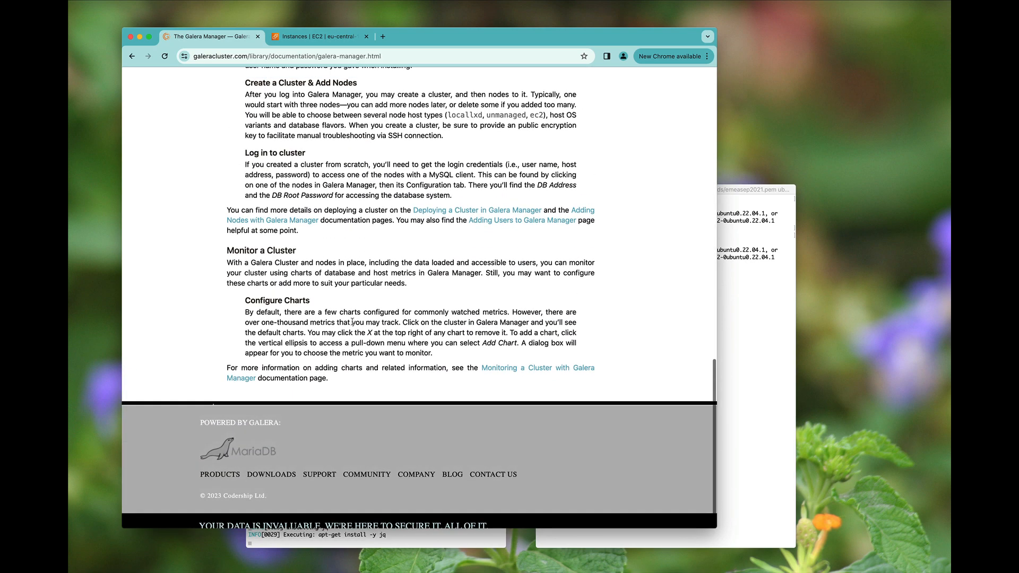
{"action": "scroll", "coordinate": [353, 322], "scroll_direction": "up", "scroll_amount": 20}
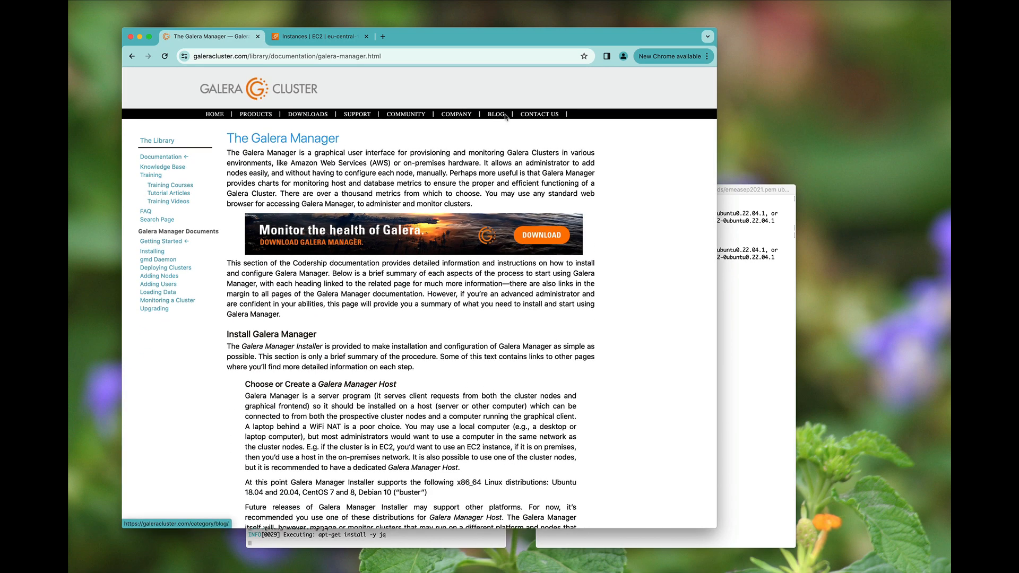
{"action": "left_click", "coordinate": [506, 116]}
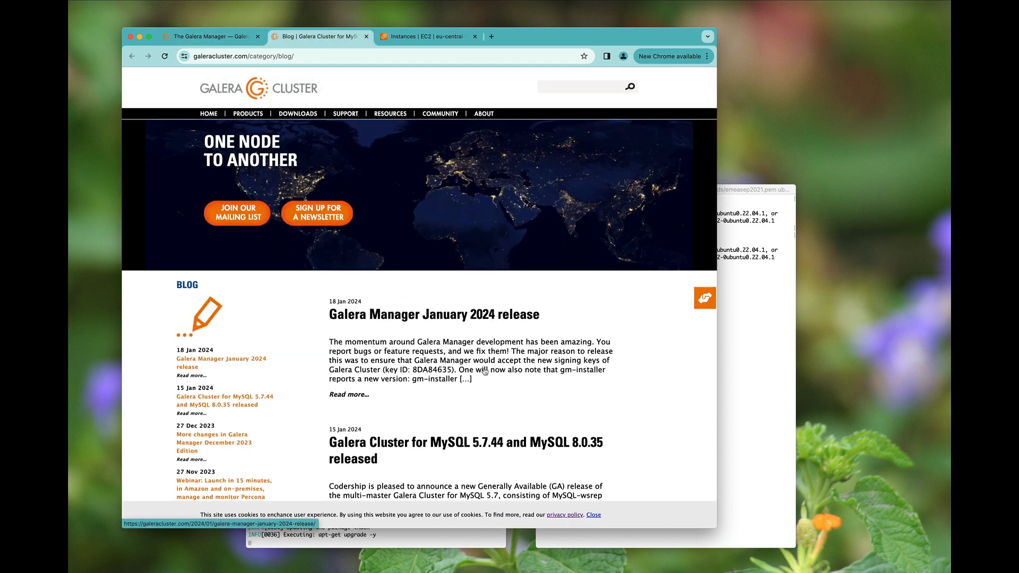
{"action": "scroll", "coordinate": [484, 364], "scroll_direction": "down", "scroll_amount": 1}
{"action": "left_click", "coordinate": [465, 300]}
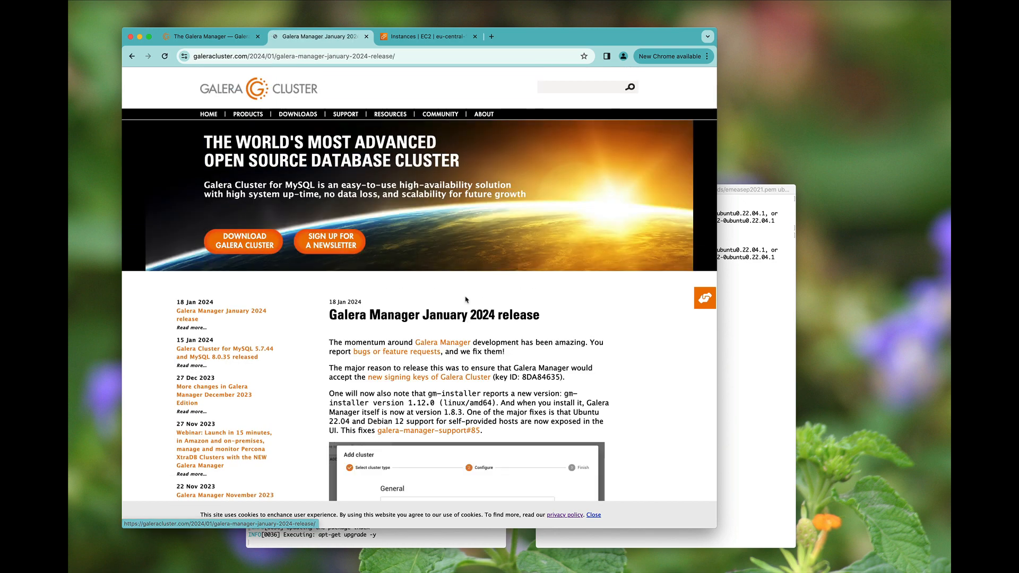
{"action": "scroll", "coordinate": [541, 366], "scroll_direction": "down", "scroll_amount": 15}
{"action": "scroll", "coordinate": [541, 366], "scroll_direction": "up", "scroll_amount": 15}
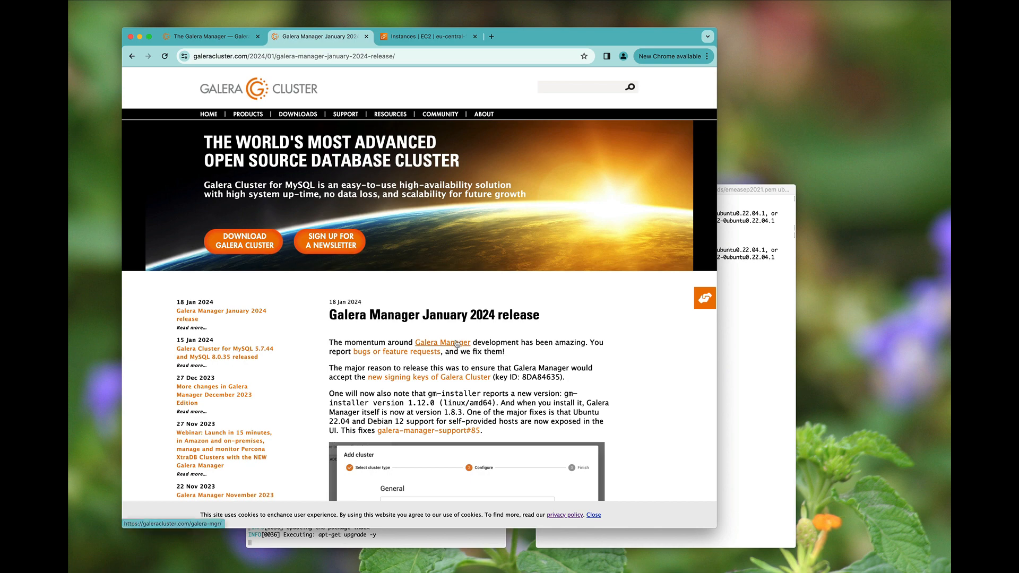
- Read through the 'Deploying a Cluster in Galera Manager' guide, then select the gmd instance in EC2
{"action": "left_click", "coordinate": [461, 342]}
{"action": "scroll", "coordinate": [514, 367], "scroll_direction": "down", "scroll_amount": 3}
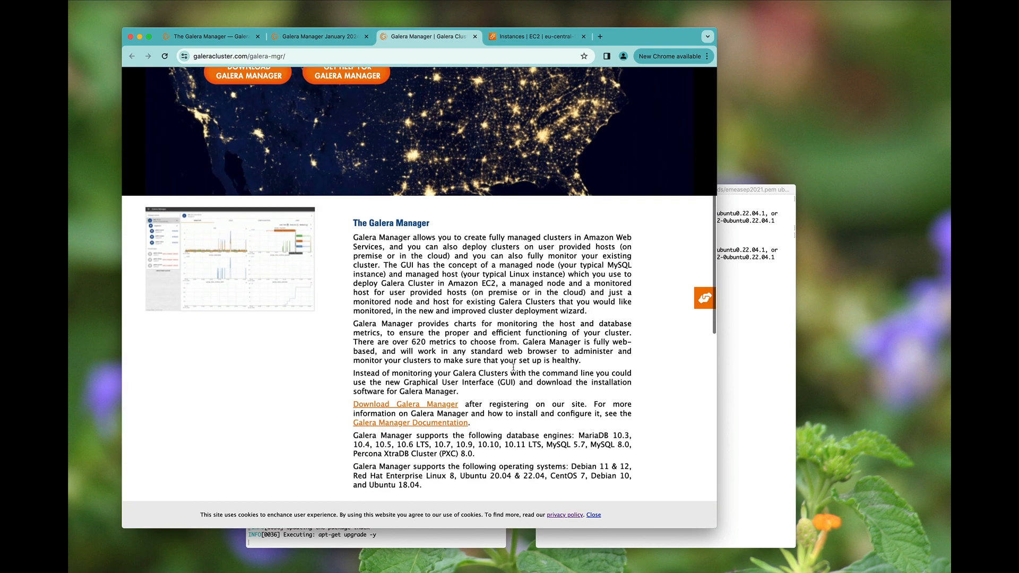
{"action": "left_click", "coordinate": [443, 364]}
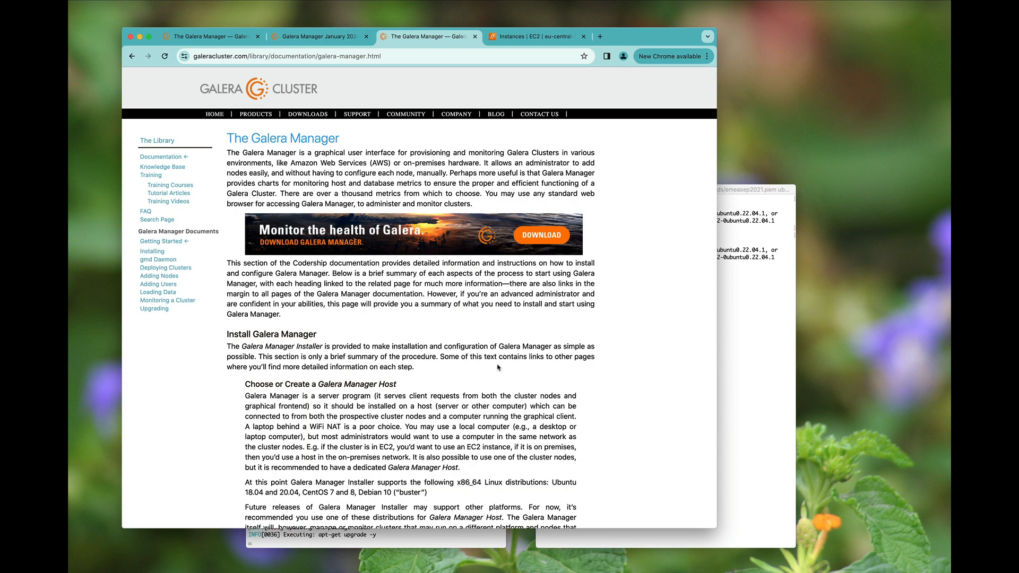
{"action": "scroll", "coordinate": [498, 367], "scroll_direction": "down", "scroll_amount": 15}
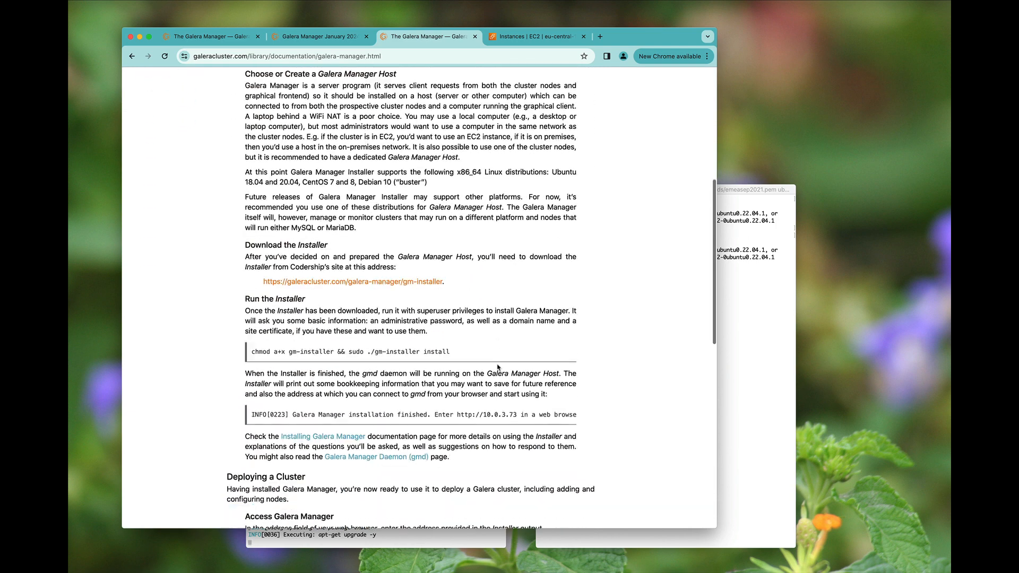
{"action": "scroll", "coordinate": [497, 364], "scroll_direction": "down", "scroll_amount": 3}
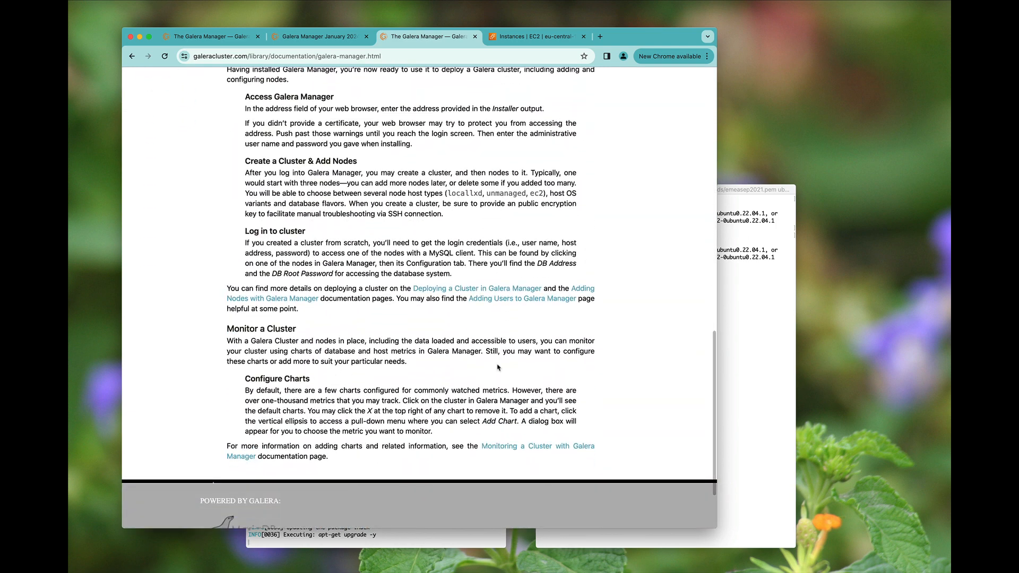
{"action": "left_click", "coordinate": [445, 291]}
{"action": "scroll", "coordinate": [507, 337], "scroll_direction": "down", "scroll_amount": 8}
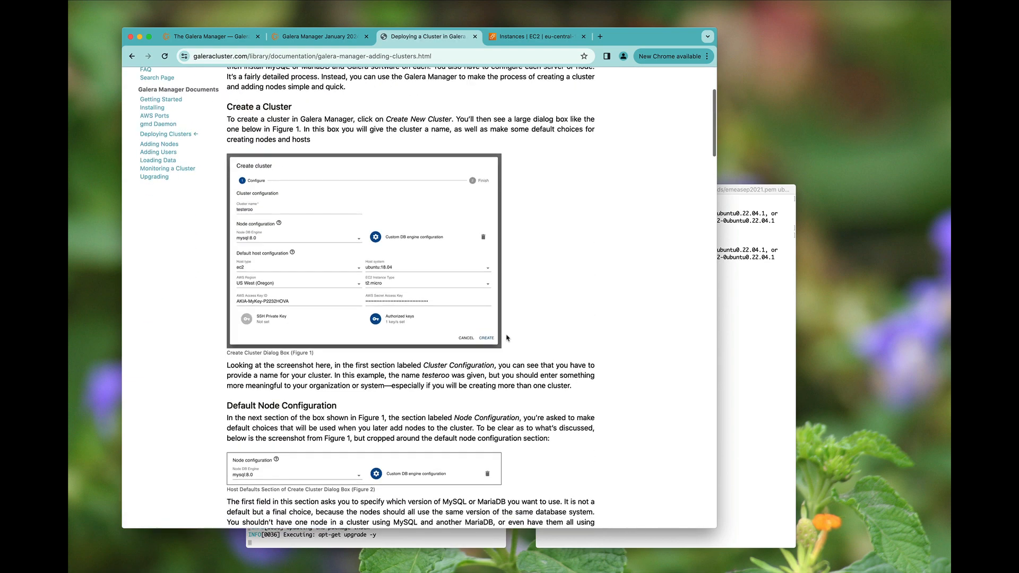
{"action": "scroll", "coordinate": [507, 338], "scroll_direction": "down", "scroll_amount": 15}
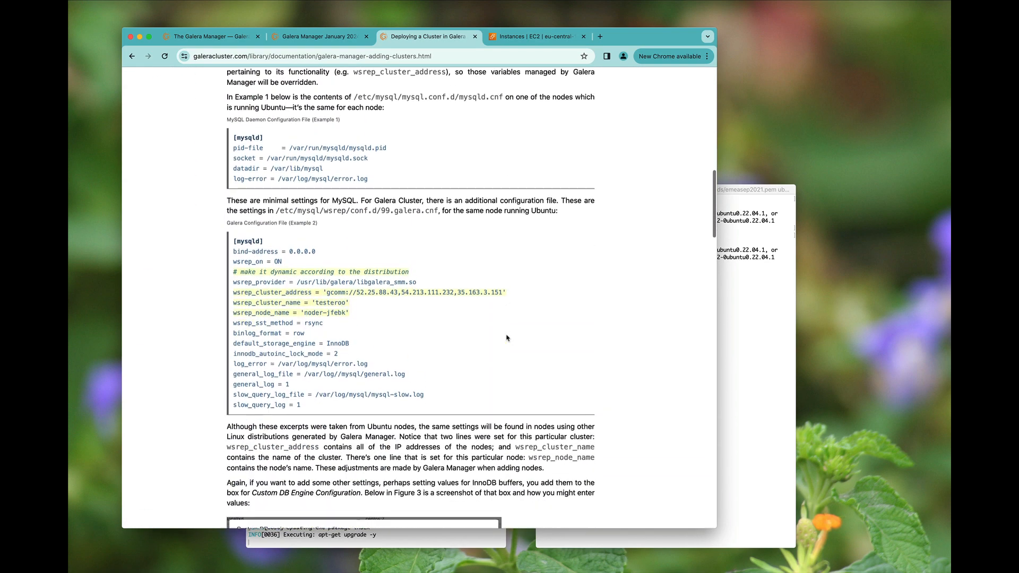
{"action": "scroll", "coordinate": [507, 336], "scroll_direction": "down", "scroll_amount": 15}
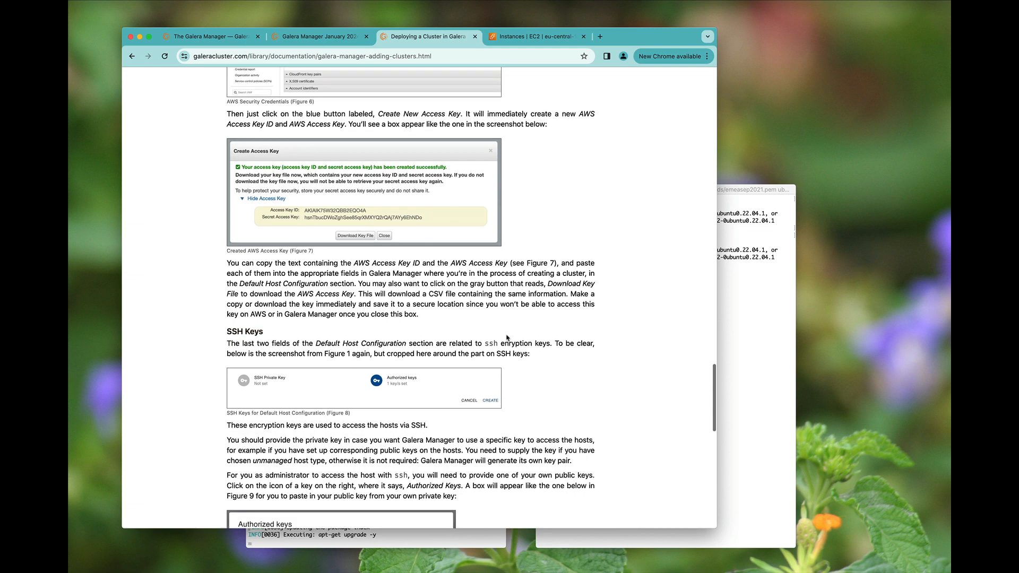
{"action": "scroll", "coordinate": [507, 337], "scroll_direction": "down", "scroll_amount": 5}
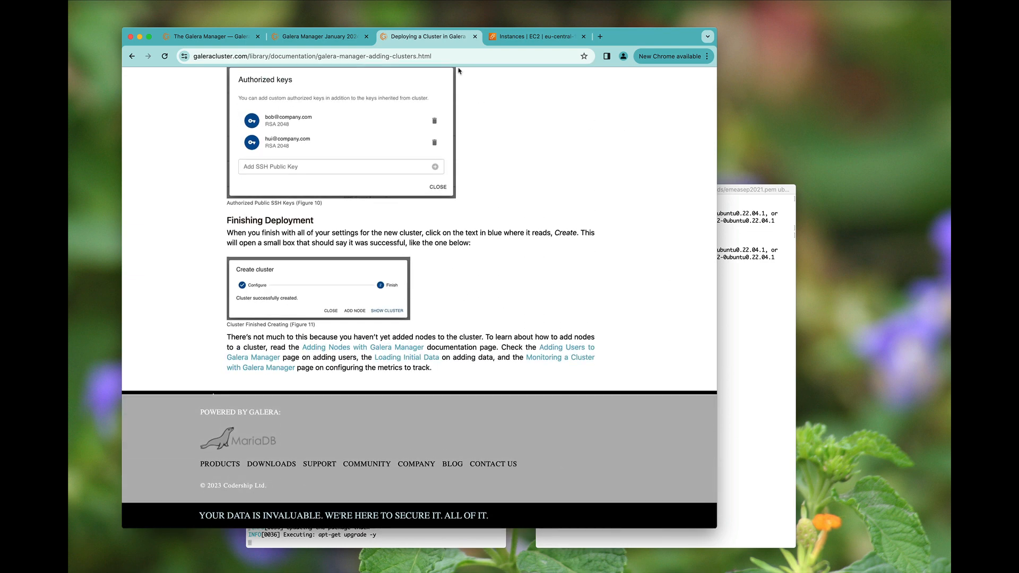
{"action": "left_click", "coordinate": [511, 35]}
{"action": "left_click", "coordinate": [289, 222]}
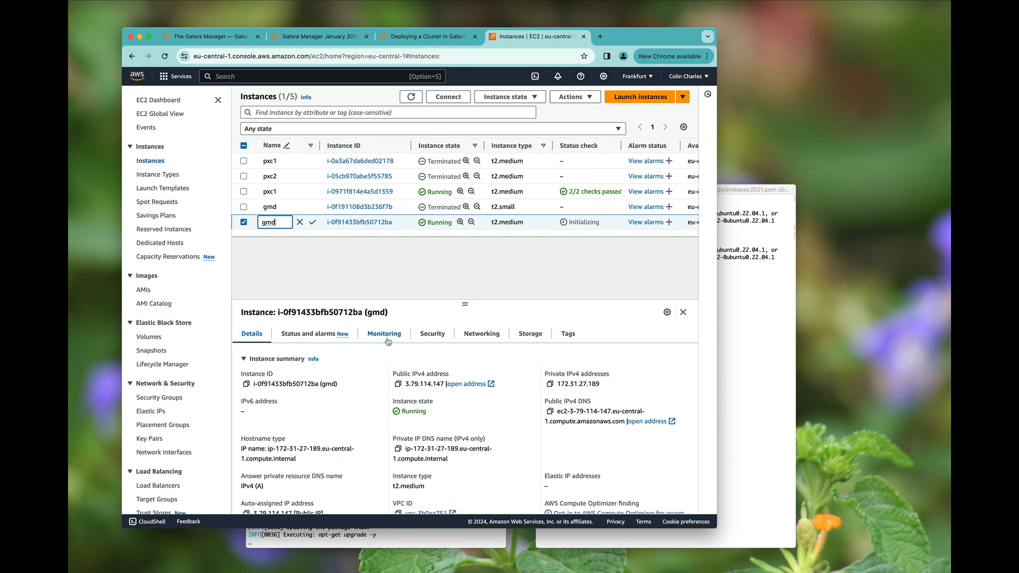
- Add a Custom TCP inbound rule for port 8081 from 0.0.0.0/0 to gmd's security group launch-wizard-48
{"action": "left_click", "coordinate": [433, 336]}
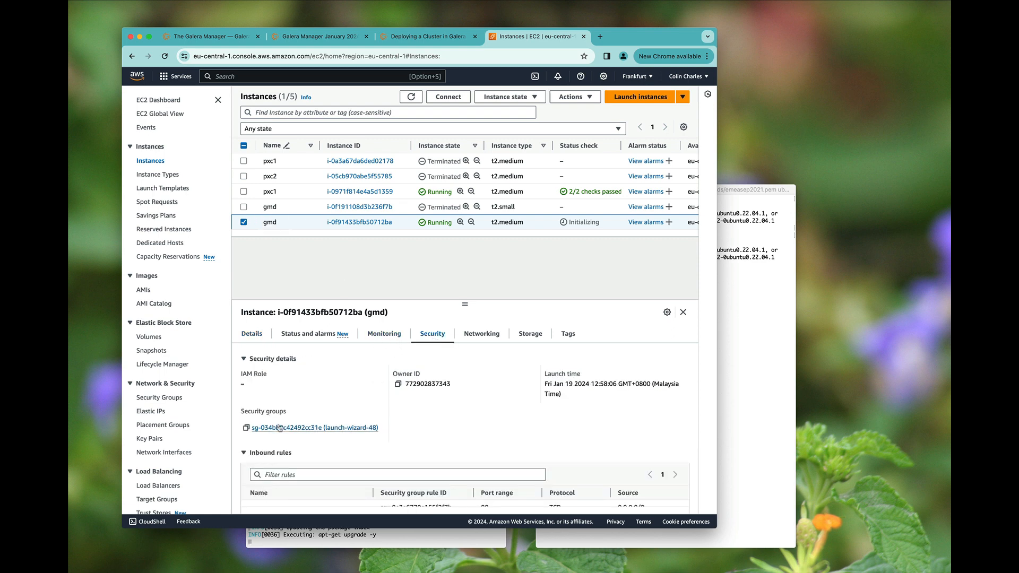
{"action": "left_click", "coordinate": [272, 428]}
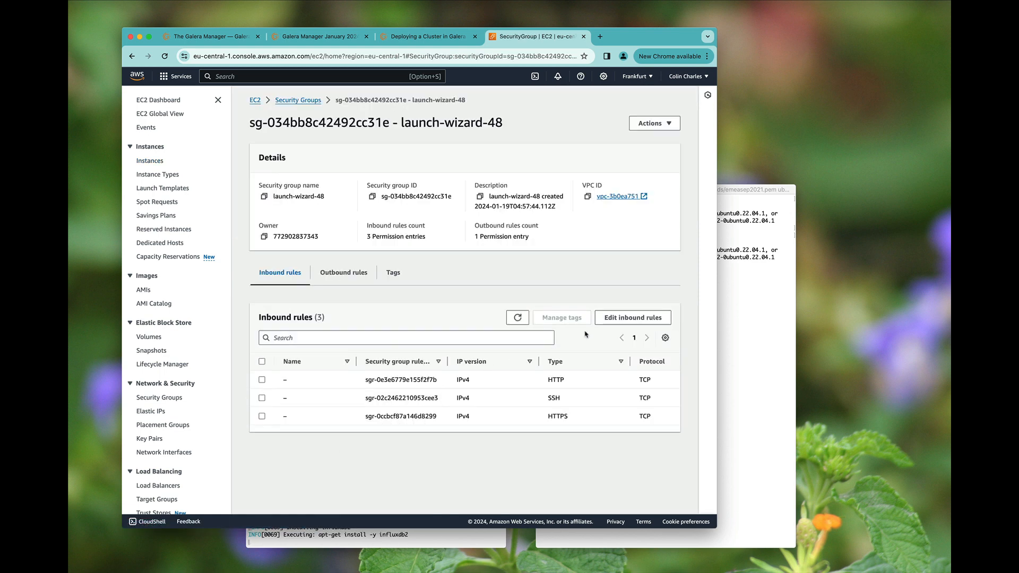
{"action": "left_click", "coordinate": [633, 317]}
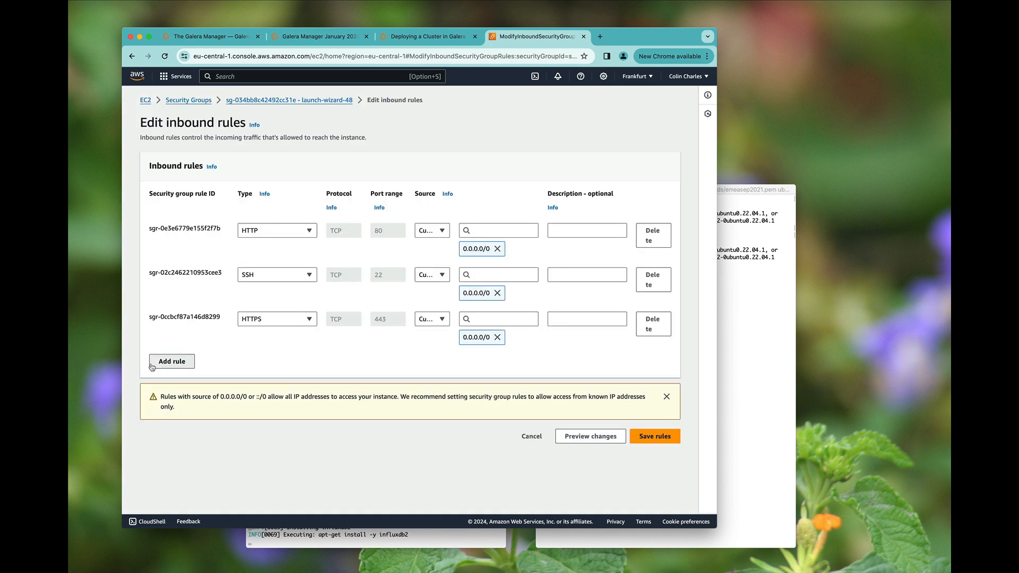
{"action": "left_click", "coordinate": [172, 361]}
{"action": "left_click", "coordinate": [388, 364]}
{"action": "type", "text": "0"}
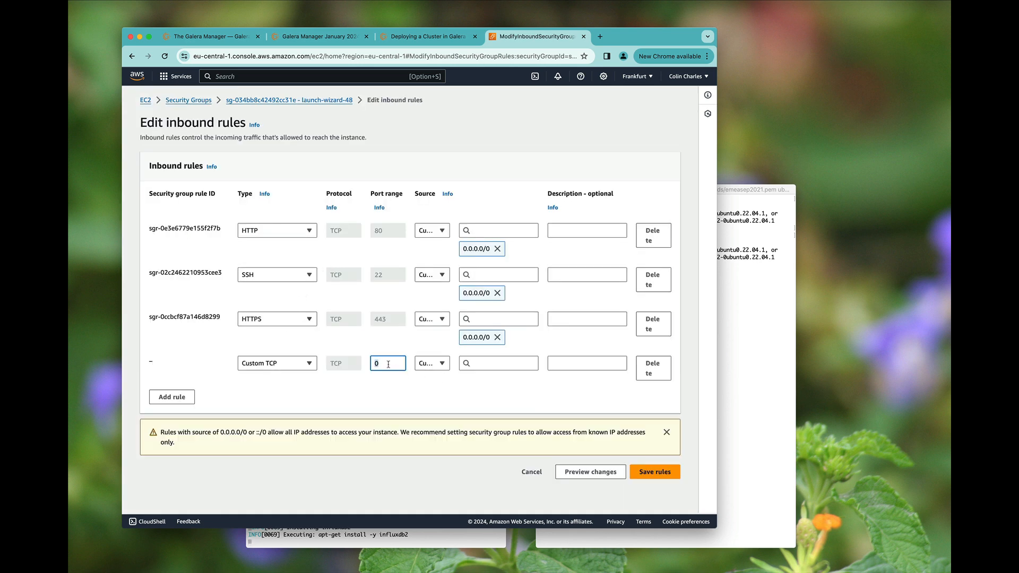
{"action": "type", "text": "8081"}
{"action": "left_click", "coordinate": [499, 364]}
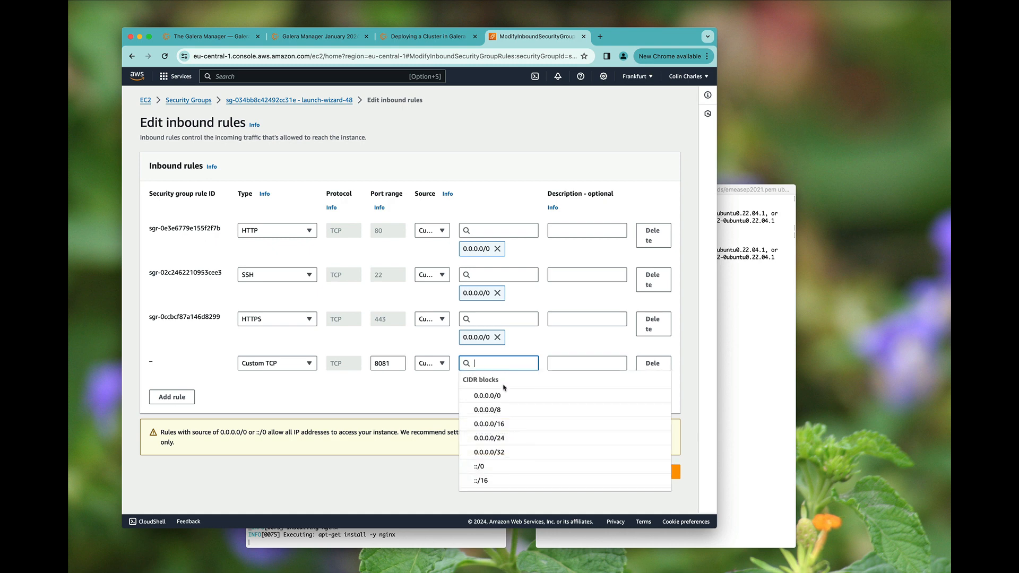
{"action": "left_click", "coordinate": [503, 393]}
{"action": "left_click", "coordinate": [663, 482]}
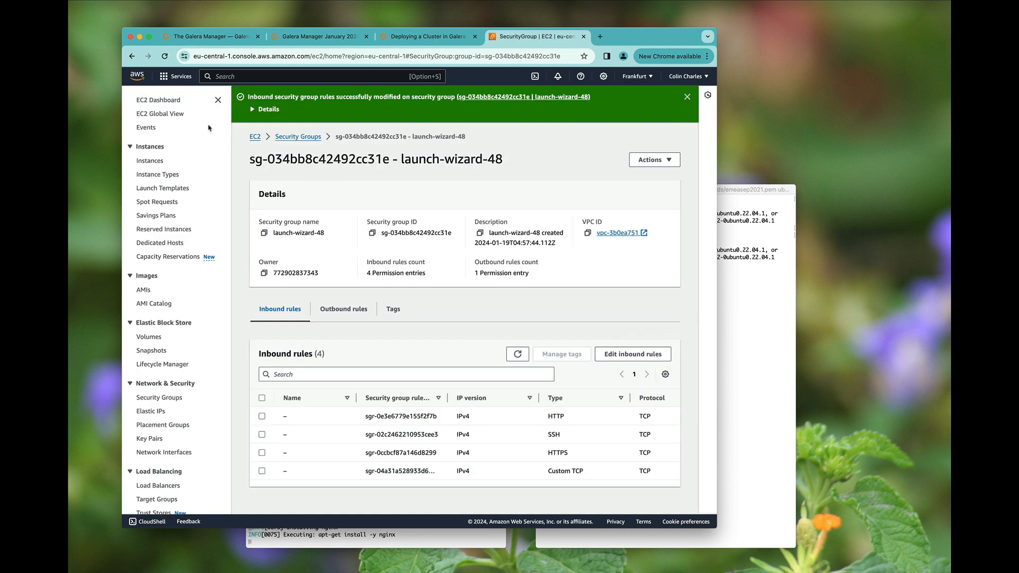
- List the running instances and close the release post and cluster deployment guide tabs
{"action": "left_click", "coordinate": [255, 137]}
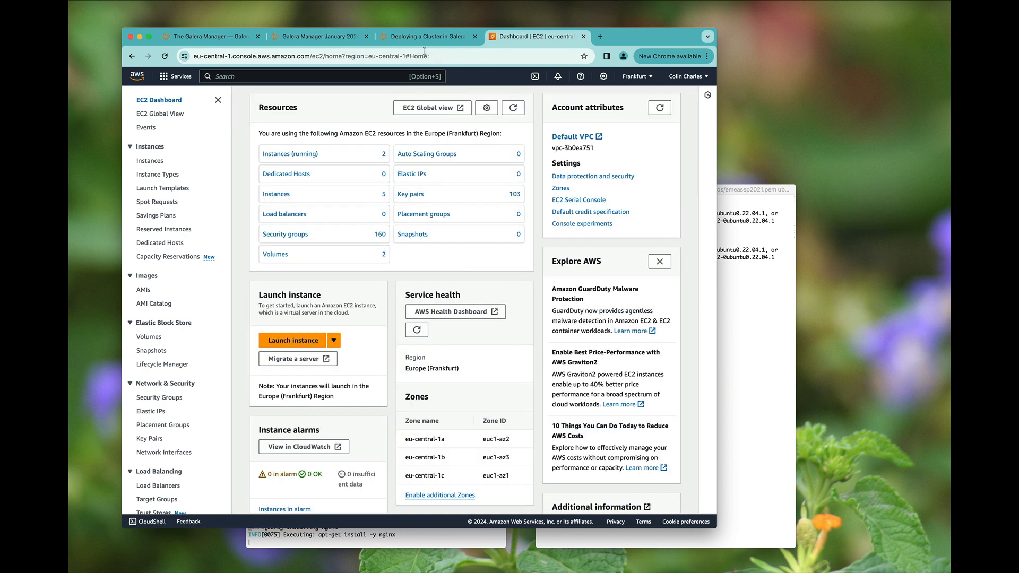
{"action": "left_click", "coordinate": [318, 154]}
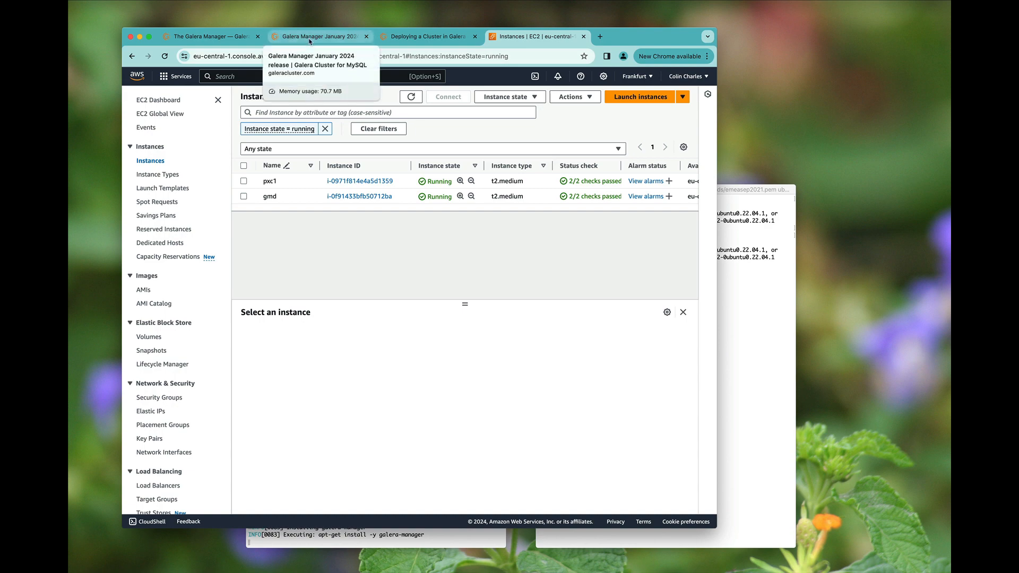
{"action": "left_click", "coordinate": [283, 37]}
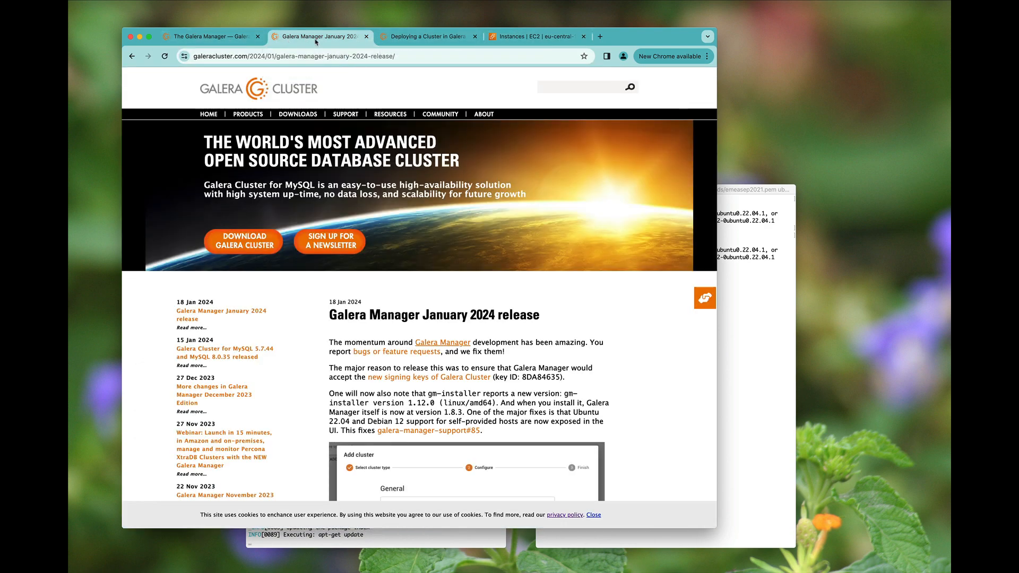
{"action": "key", "text": "super+w"}
{"action": "key", "text": "super+w"}
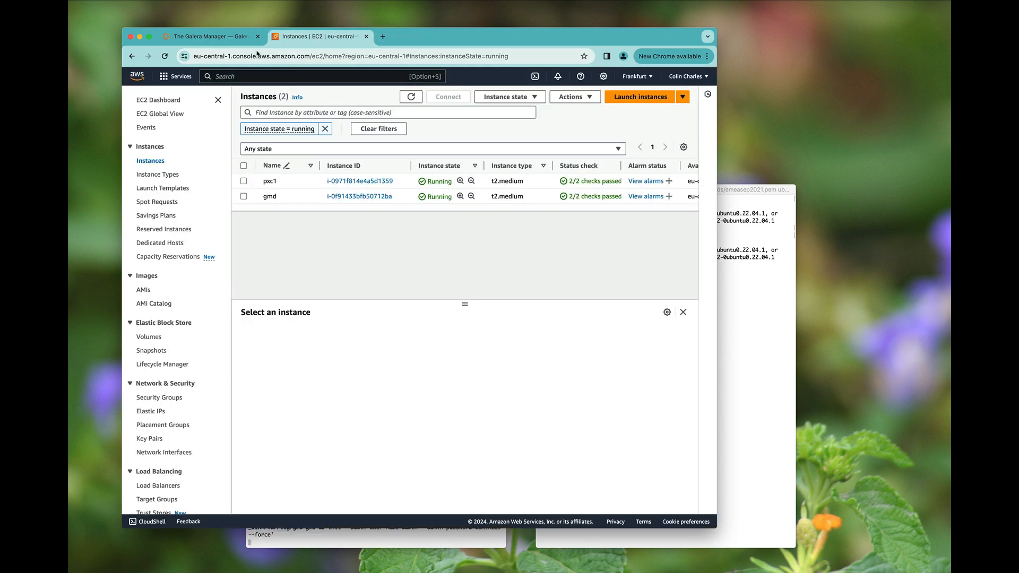
{"action": "left_click", "coordinate": [212, 36]}
{"action": "left_click", "coordinate": [357, 544]}
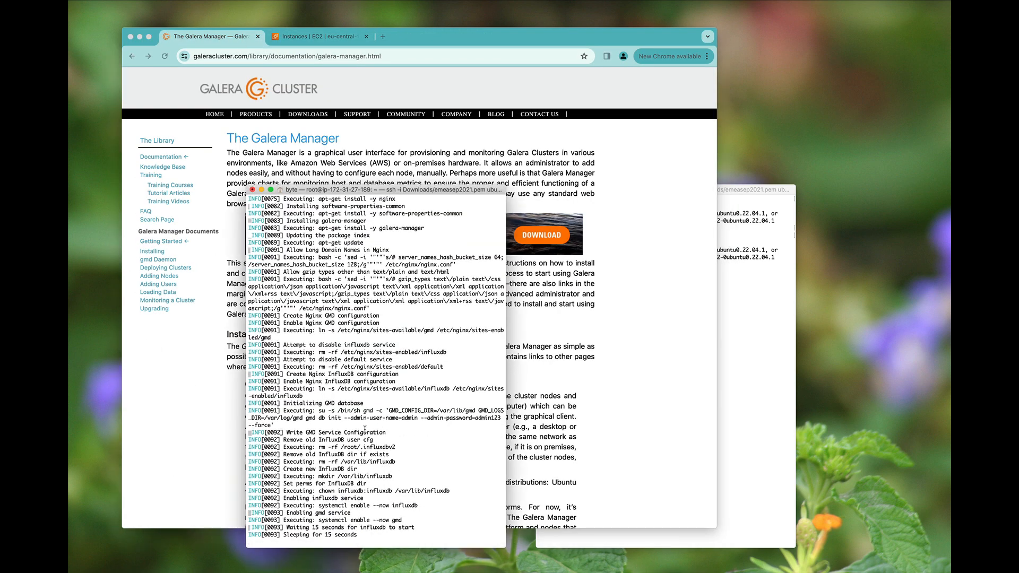
- Copy gmd's public IP 3.79.114.147, open a new browser tab, and wait for the installer to finish
{"action": "left_click", "coordinate": [322, 37]}
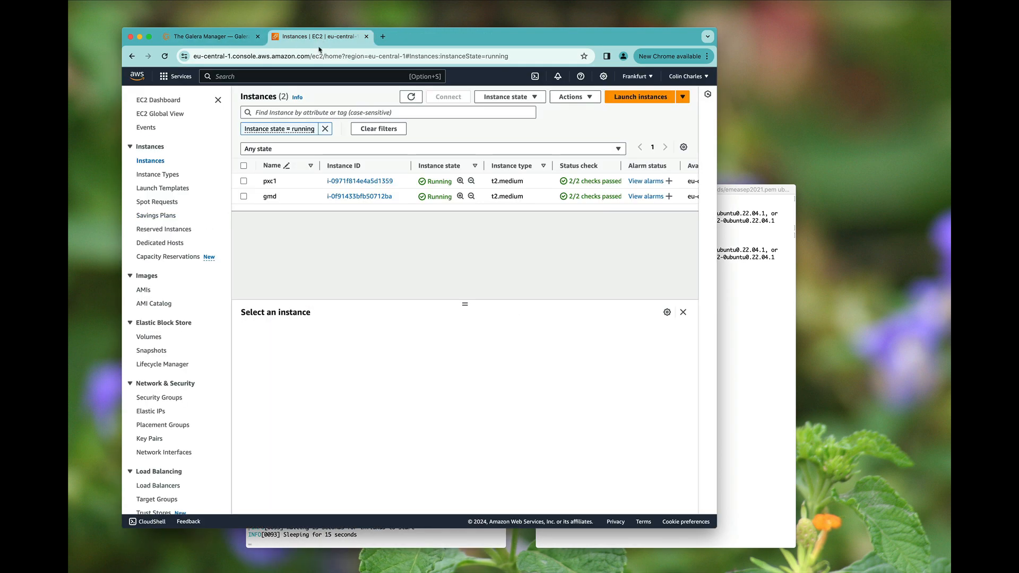
{"action": "left_click", "coordinate": [296, 202]}
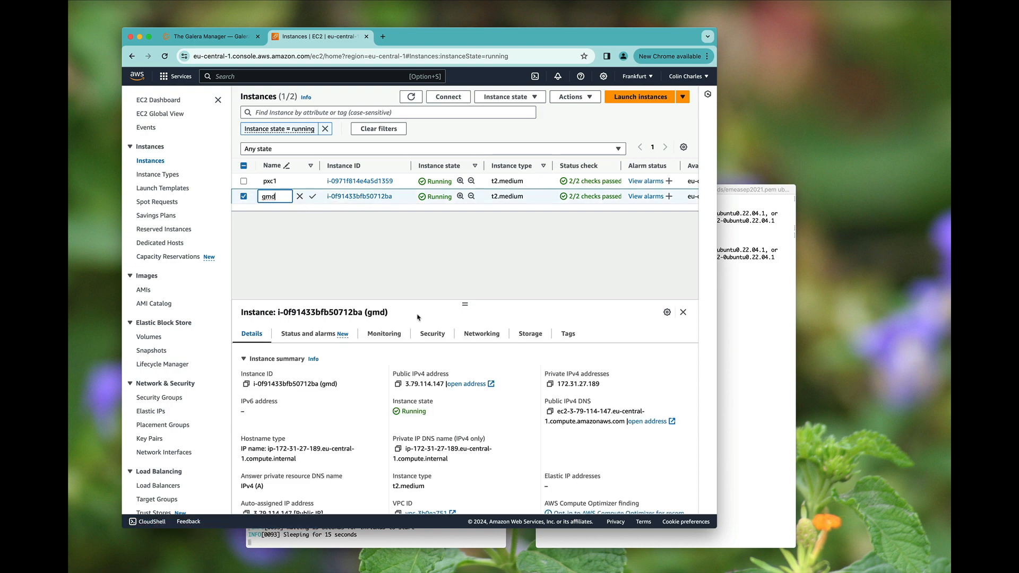
{"action": "double_click", "coordinate": [422, 384]}
{"action": "key", "text": "super+c"}
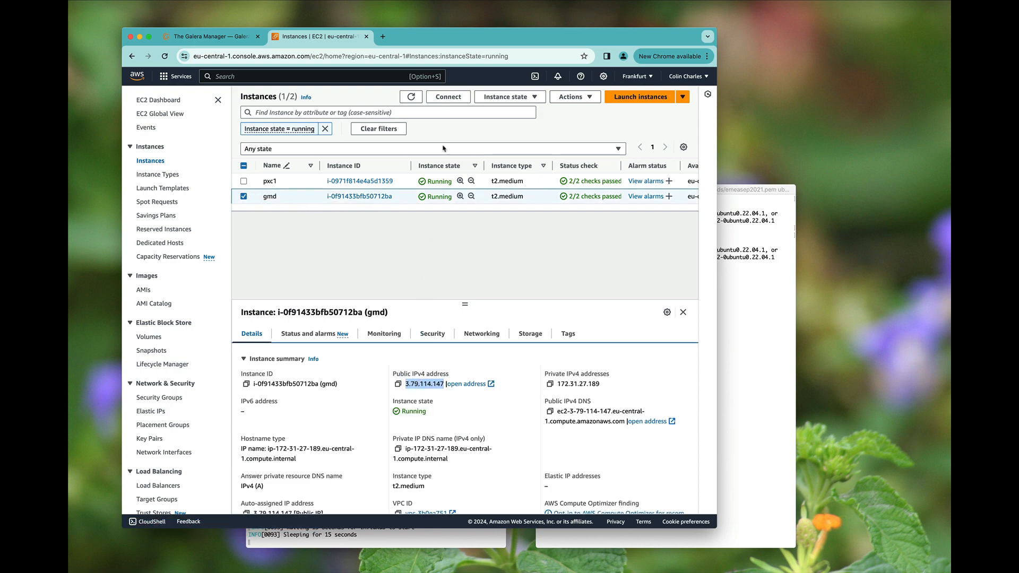
{"action": "key", "text": "super+t"}
{"action": "left_click", "coordinate": [381, 545]}
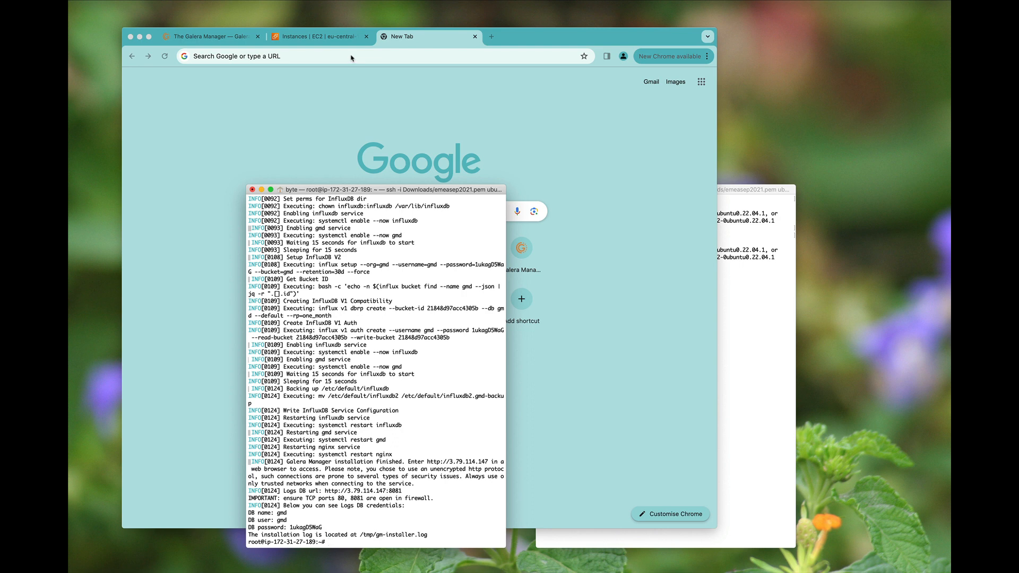
- Load 3.79.114.147 in the browser and log in to Galera Manager as admin
{"action": "left_click", "coordinate": [364, 65]}
{"action": "key", "text": "super+v"}
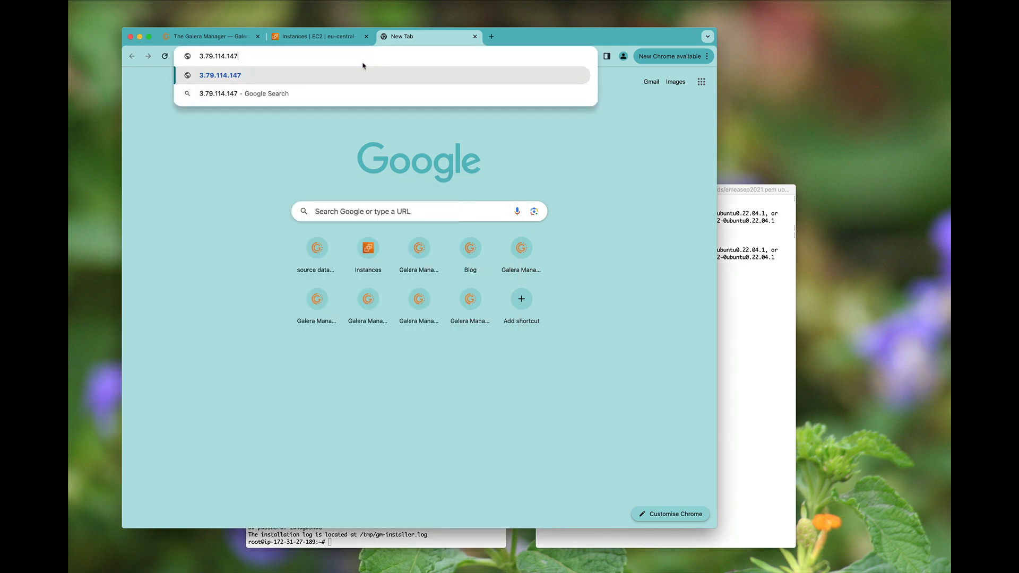
{"action": "key", "text": "Return"}
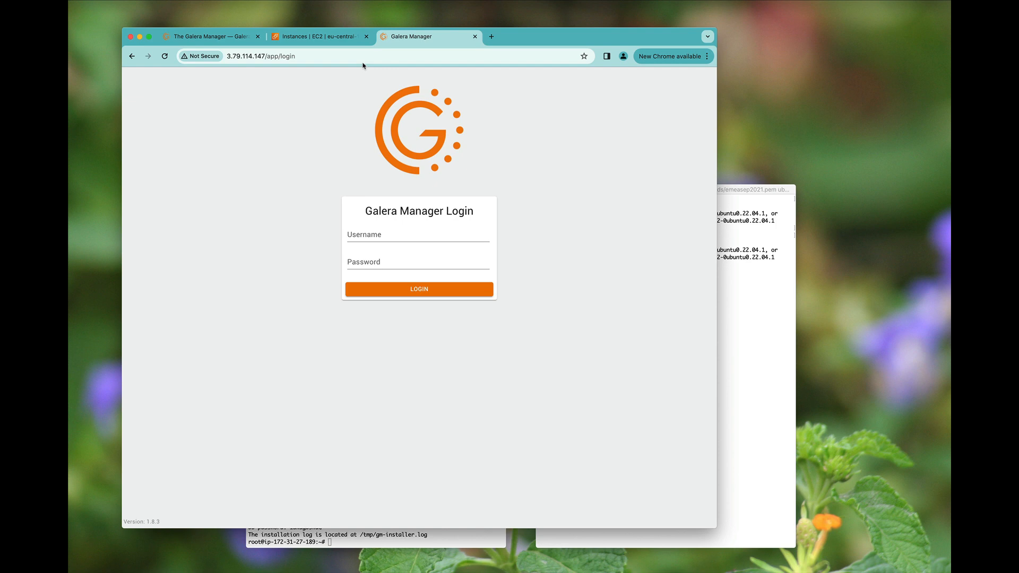
{"action": "left_click", "coordinate": [371, 230]}
{"action": "type", "text": "admin"}
{"action": "key", "text": "Tab"}
{"action": "type", "text": "••••••••"}
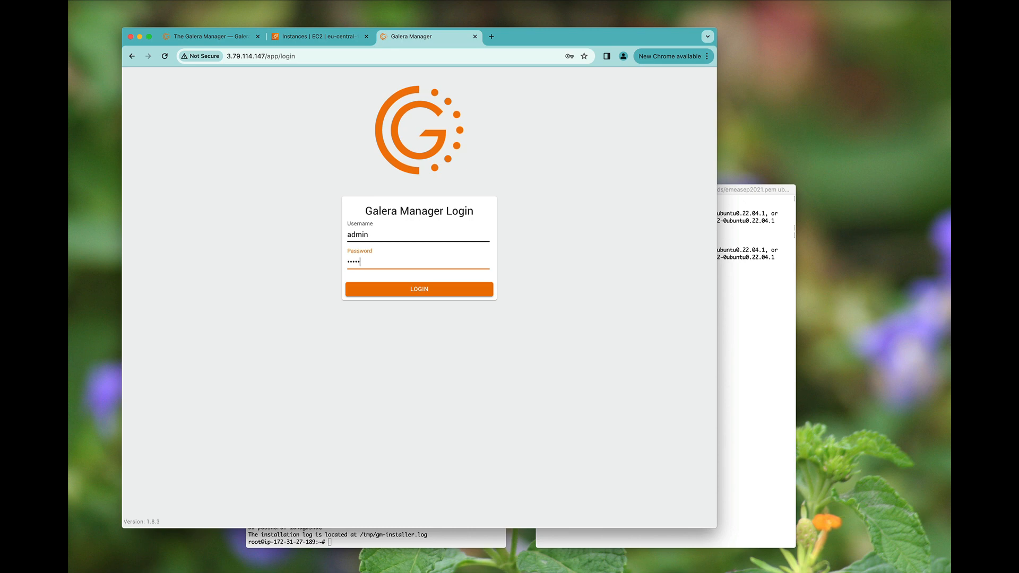
{"action": "left_click", "coordinate": [407, 292]}
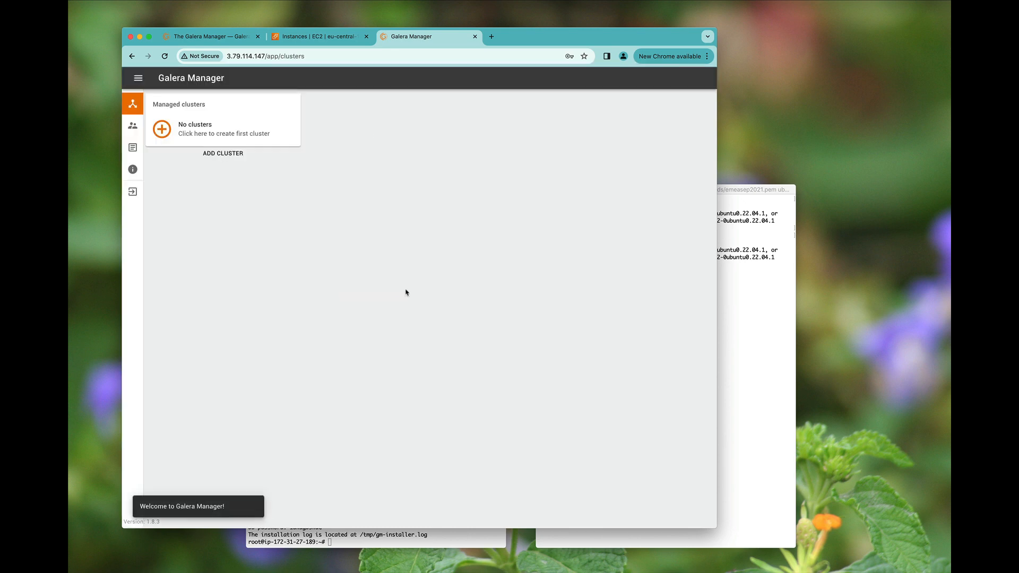
- Start the first cluster, confirm pxc1 runs Ubuntu 22.04.3 LTS with lsb_release, and choose user-provided hosts
{"action": "left_click", "coordinate": [249, 133]}
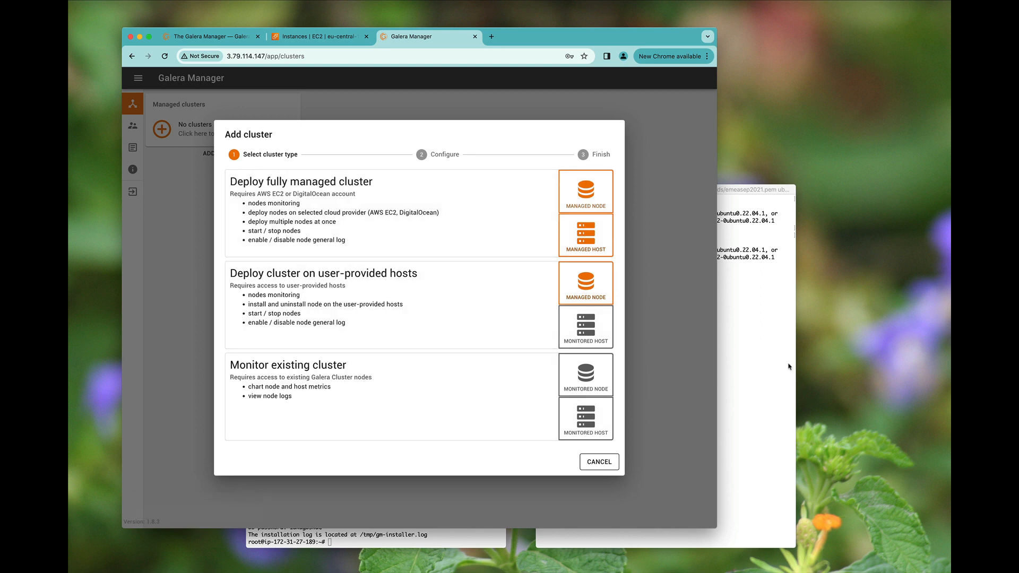
{"action": "left_click", "coordinate": [765, 356]}
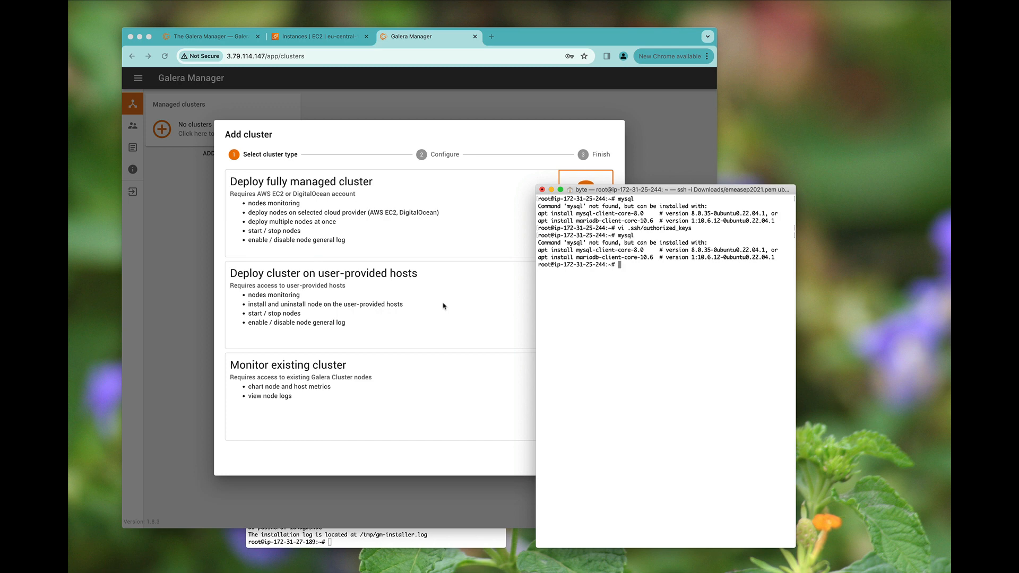
{"action": "type", "text": "lsb_release -a"}
{"action": "key", "text": "Return"}
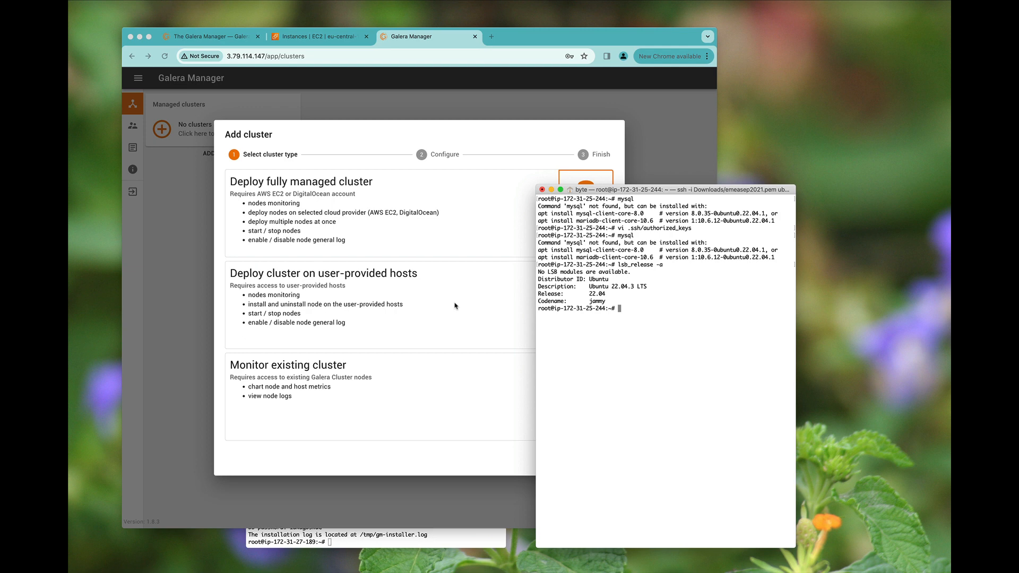
{"action": "left_click", "coordinate": [378, 298]}
{"action": "left_click", "coordinate": [382, 297]}
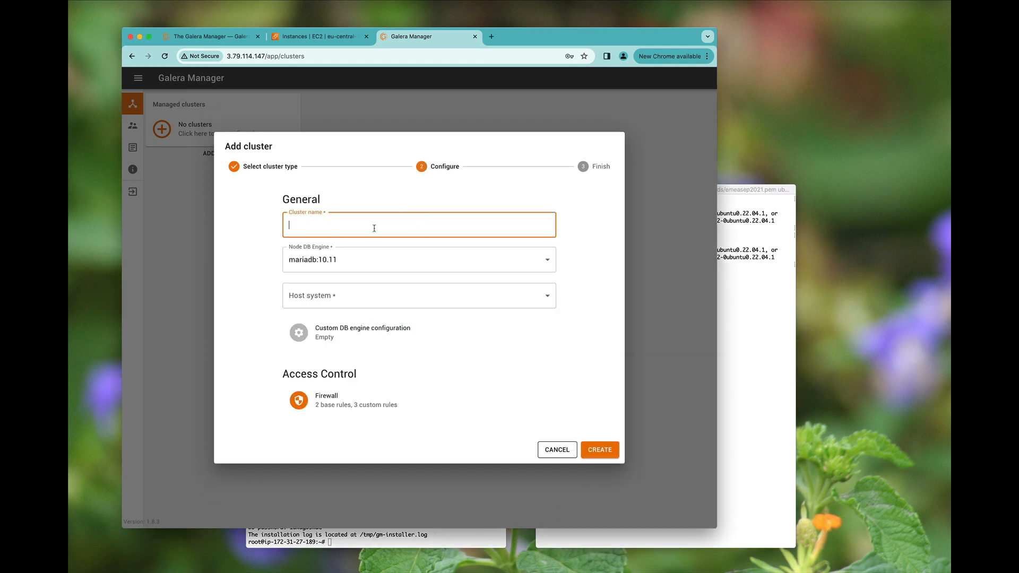
- Create cluster 'pxc' with node engine pxc:8.0 and host system ubuntu:22.04
{"action": "type", "text": "pxc"}
{"action": "left_click", "coordinate": [461, 268]}
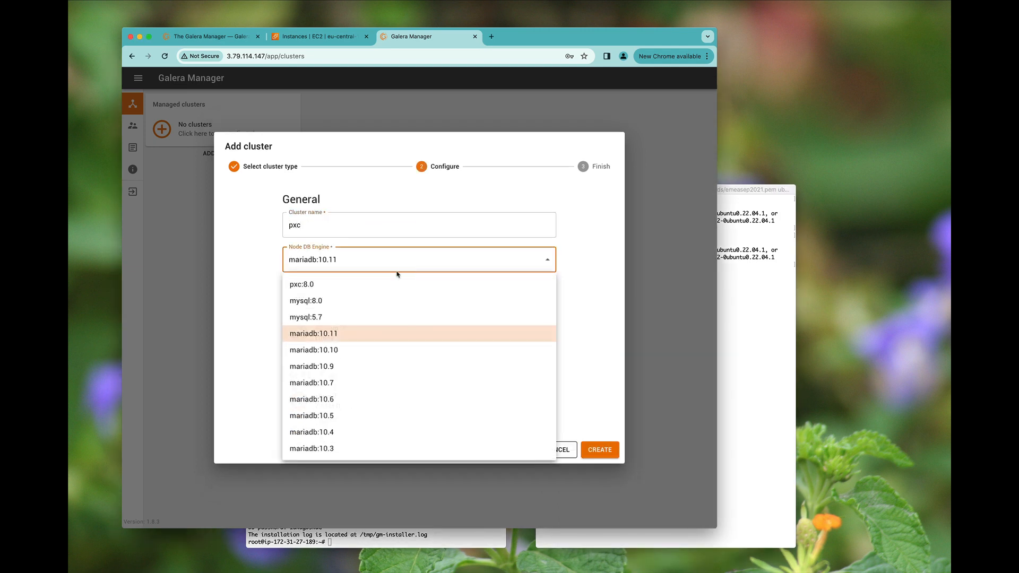
{"action": "left_click", "coordinate": [375, 283]}
{"action": "left_click", "coordinate": [361, 298]}
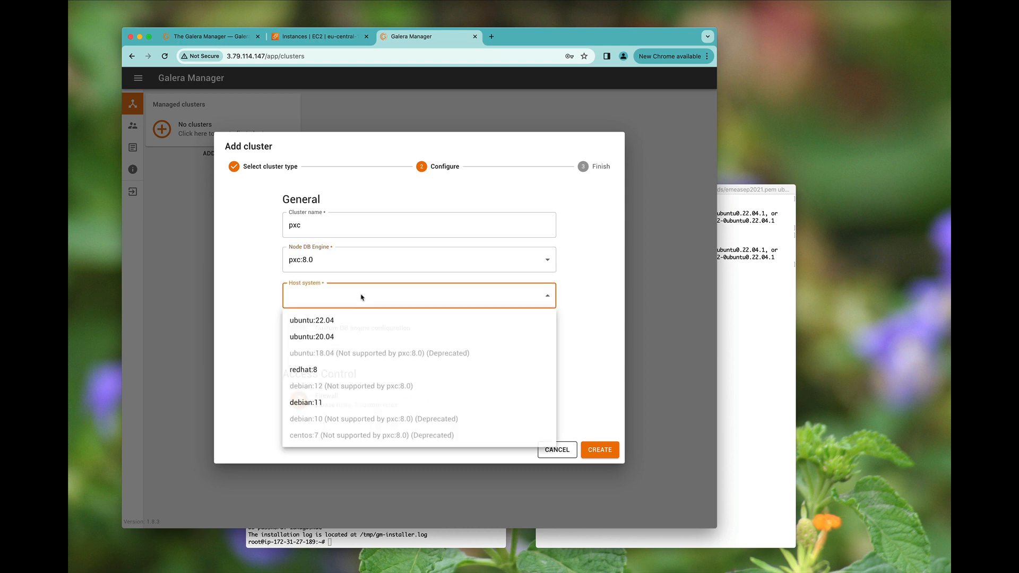
{"action": "left_click", "coordinate": [348, 320]}
{"action": "left_click", "coordinate": [610, 455]}
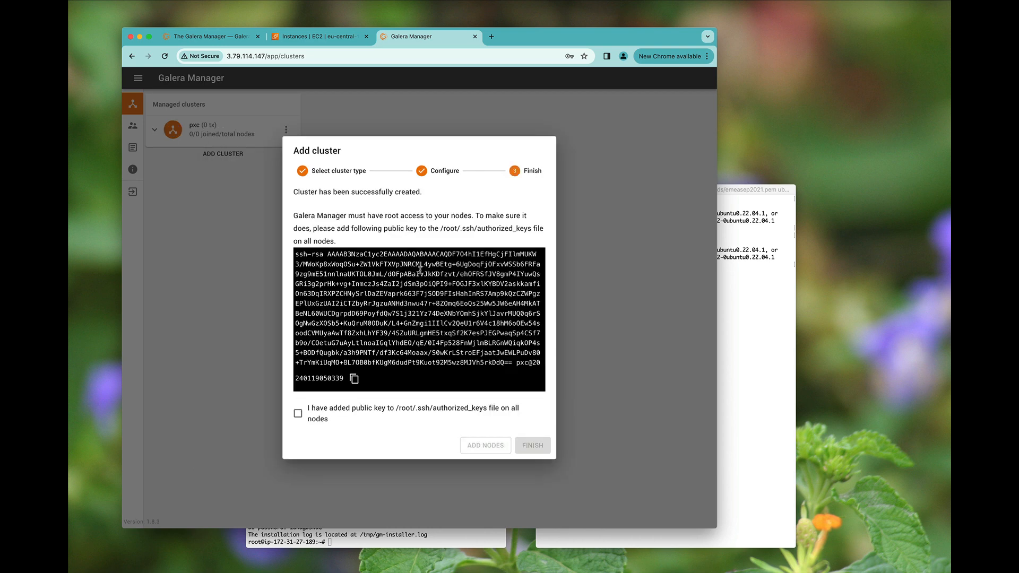
- Append the cluster's public key to pxc1's /root/.ssh/authorized_keys in vi and save it
{"action": "left_click_drag", "start_coordinate": [295, 255], "coordinate": [345, 378]}
{"action": "left_click", "coordinate": [769, 349]}
{"action": "type", "text": "vi "}
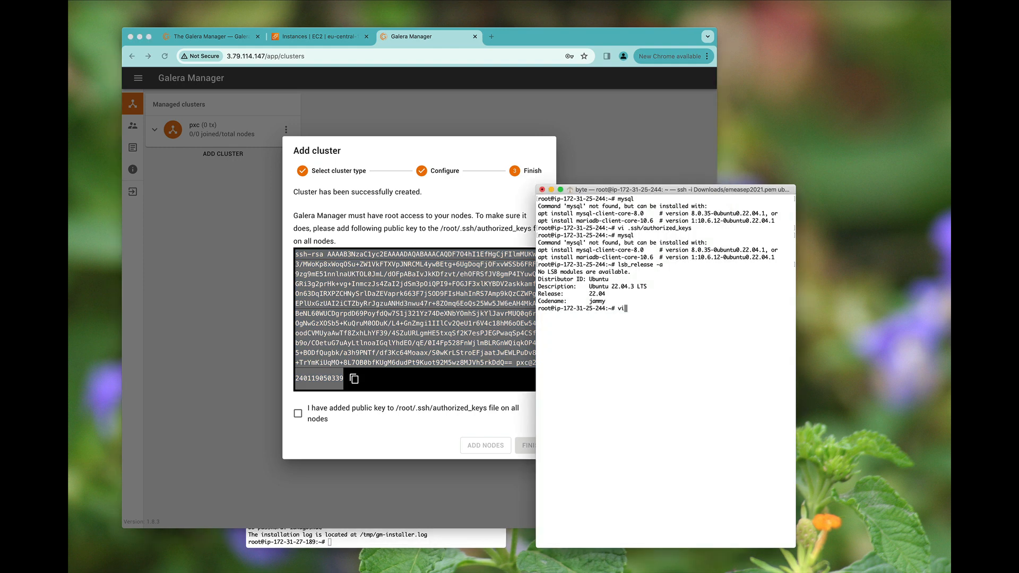
{"action": "type", "text": "/root/.ssh/au"}
{"action": "key", "text": "Tab"}
{"action": "key", "text": "Return"}
{"action": "key", "text": "i"}
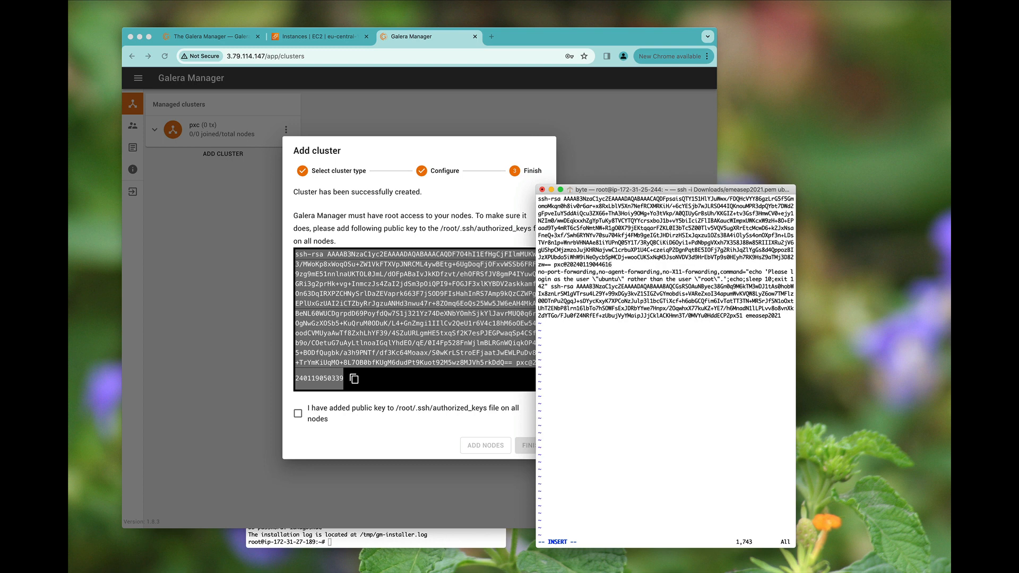
{"action": "key", "text": "Right"}
{"action": "key", "text": "Return"}
{"action": "key", "text": "super+v"}
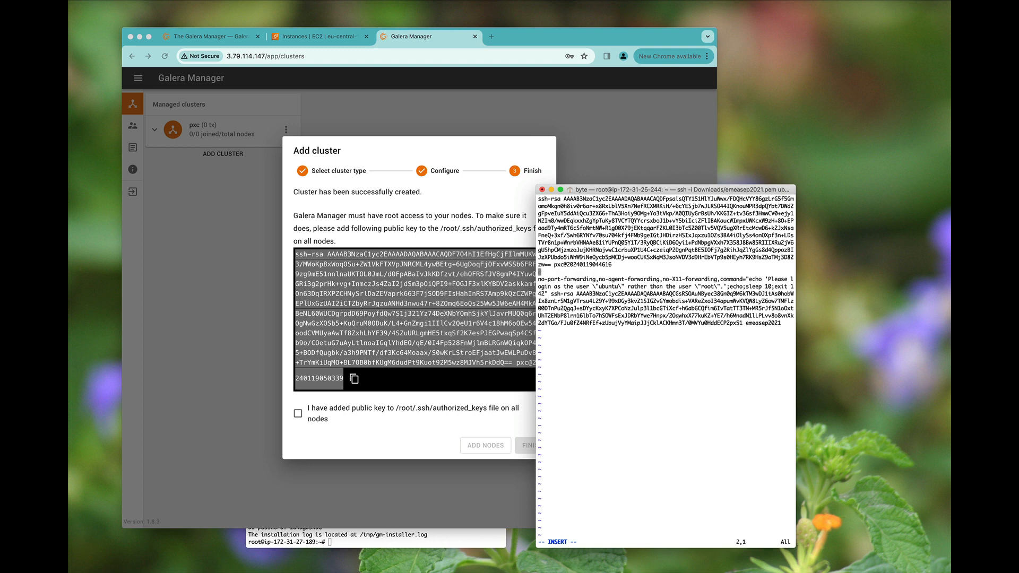
{"action": "key", "text": "Escape"}
{"action": "type", "text": ":wq"}
{"action": "key", "text": "Return"}
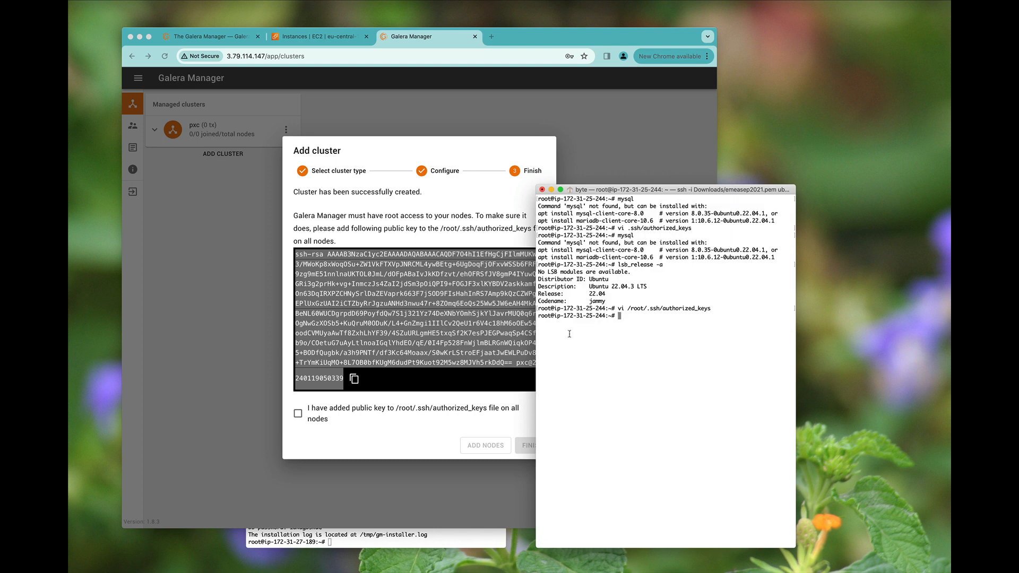
- Confirm the public key was added and finish the pxc cluster wizard
{"action": "left_click", "coordinate": [379, 418]}
{"action": "left_click", "coordinate": [364, 416]}
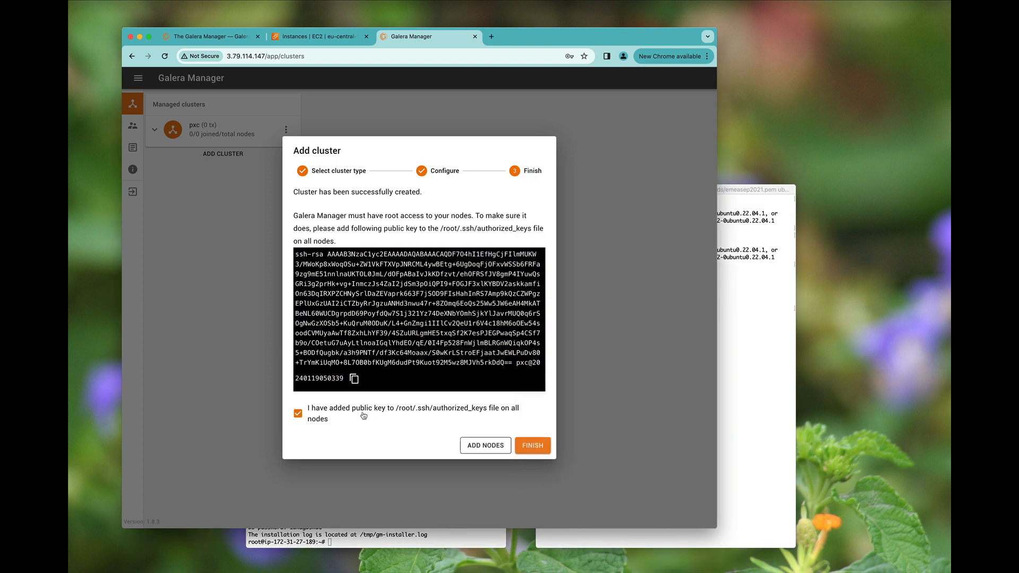
{"action": "left_click", "coordinate": [533, 445]}
{"action": "triple_click", "coordinate": [217, 100]}
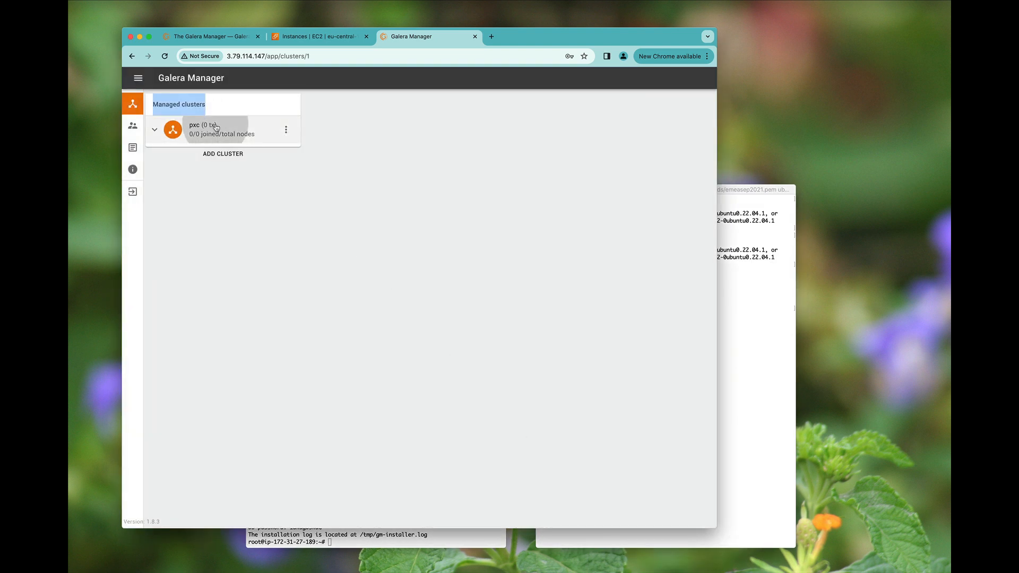
- Start a new node named pxc1 in cluster pxc with SSH address 18.184.237.228 from EC2
{"action": "left_click", "coordinate": [215, 128]}
{"action": "left_click", "coordinate": [220, 155]}
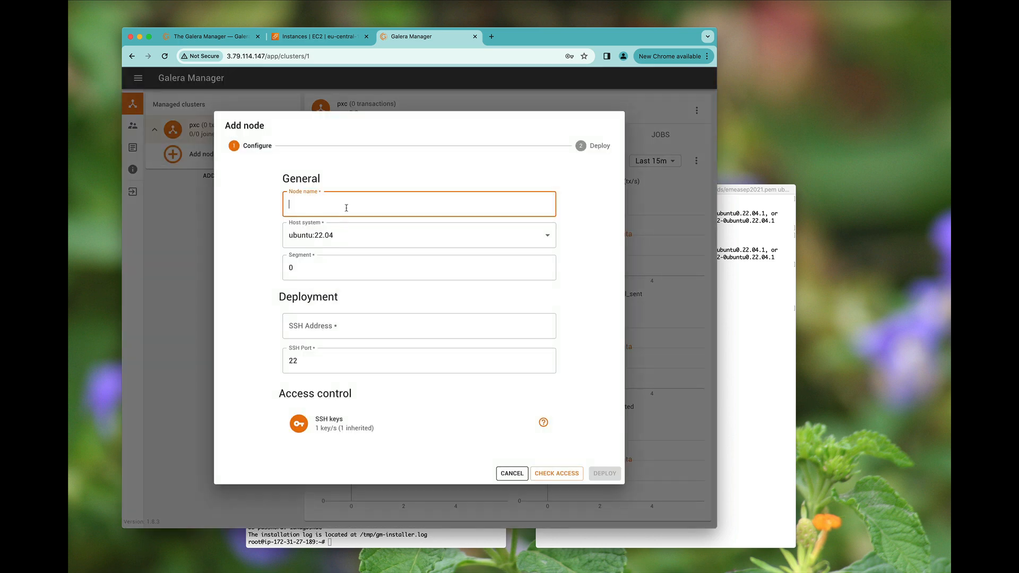
{"action": "type", "text": "pxc1"}
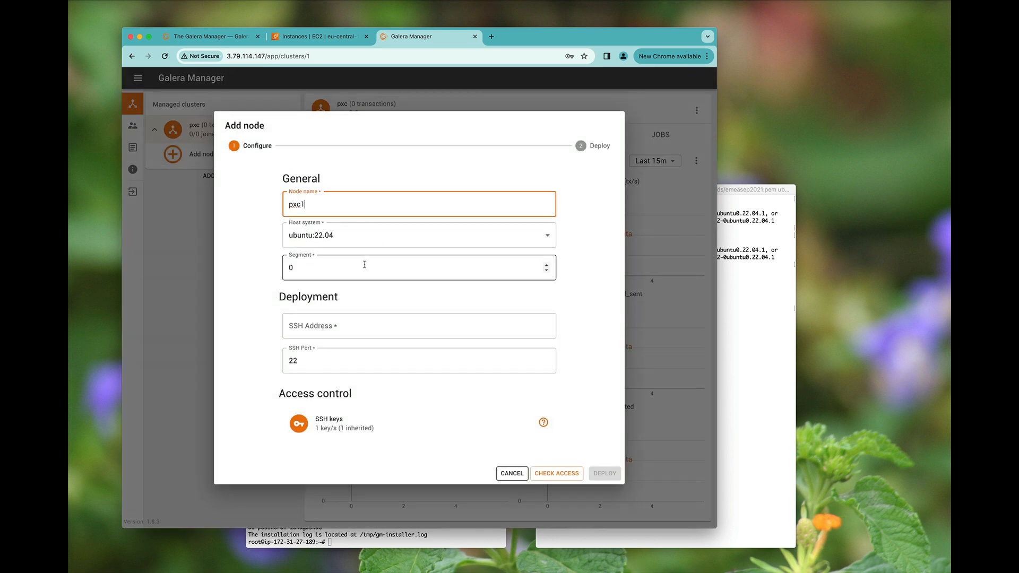
{"action": "left_click", "coordinate": [346, 322]}
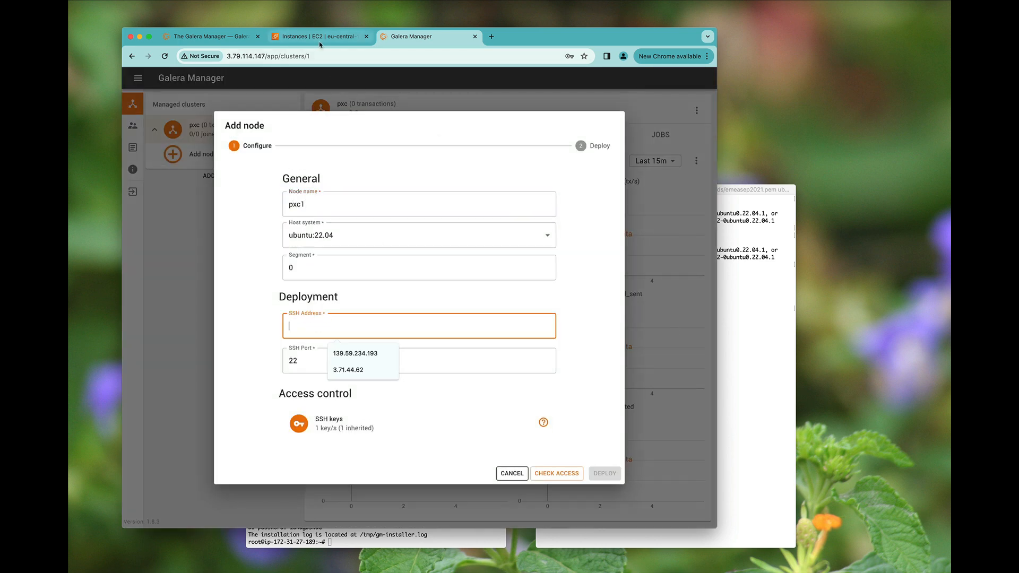
{"action": "left_click", "coordinate": [319, 36]}
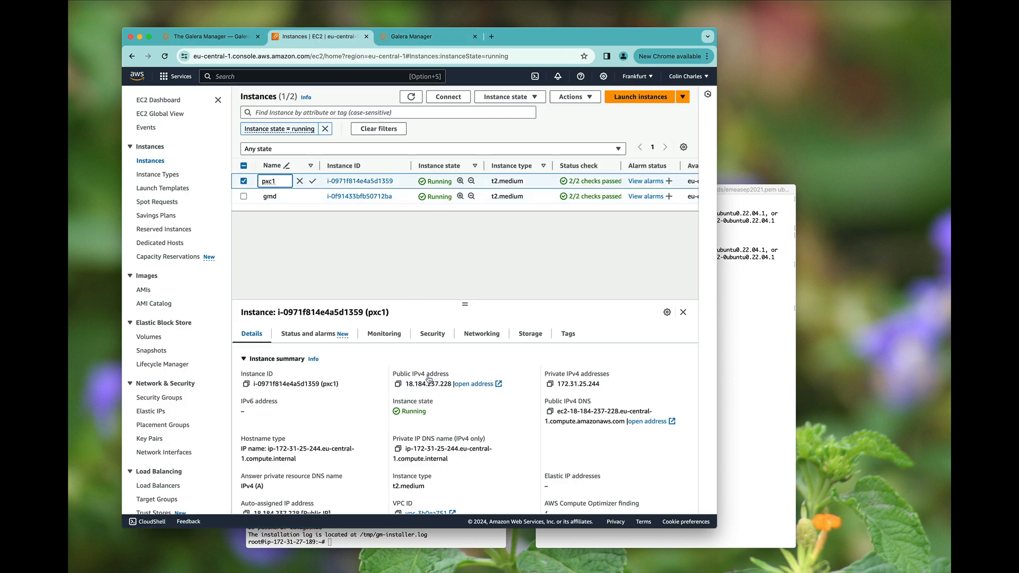
{"action": "double_click", "coordinate": [428, 383]}
{"action": "key", "text": "super+c"}
{"action": "left_click", "coordinate": [404, 45]}
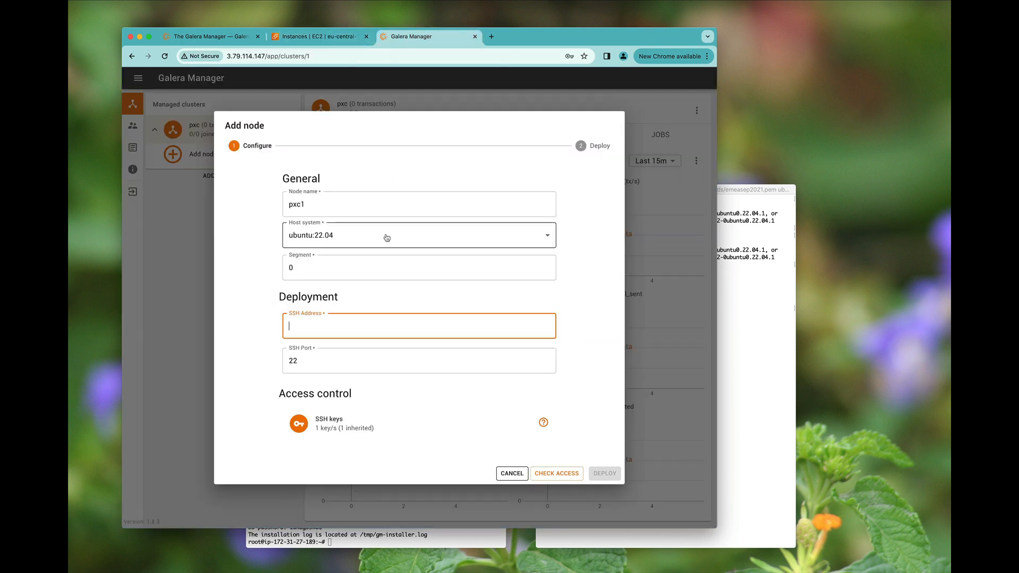
{"action": "key", "text": "super+v"}
- Confirm SSH access to pxc1 succeeds and deploy the node
{"action": "left_click", "coordinate": [551, 474]}
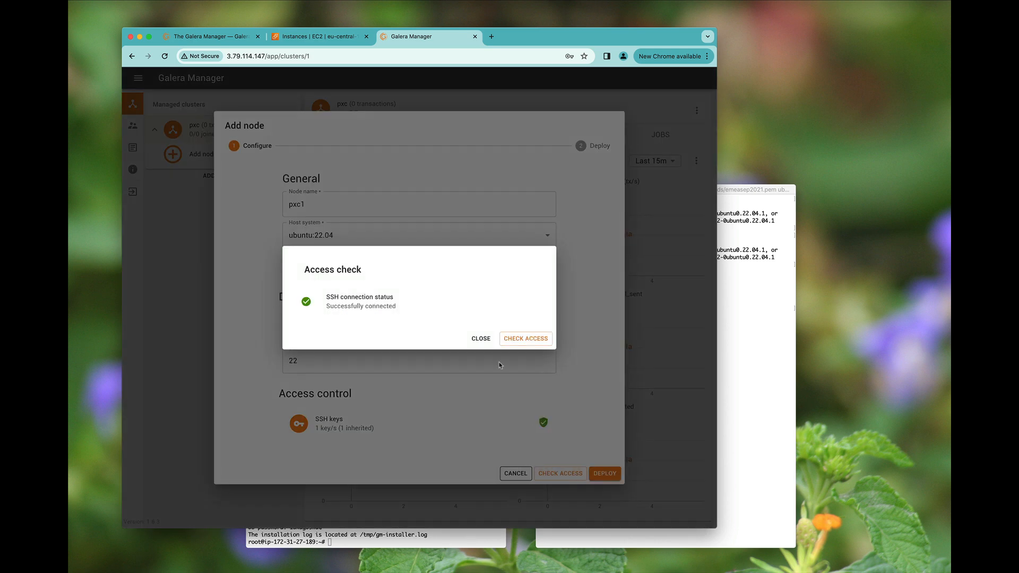
{"action": "left_click", "coordinate": [481, 338]}
{"action": "left_click", "coordinate": [605, 474]}
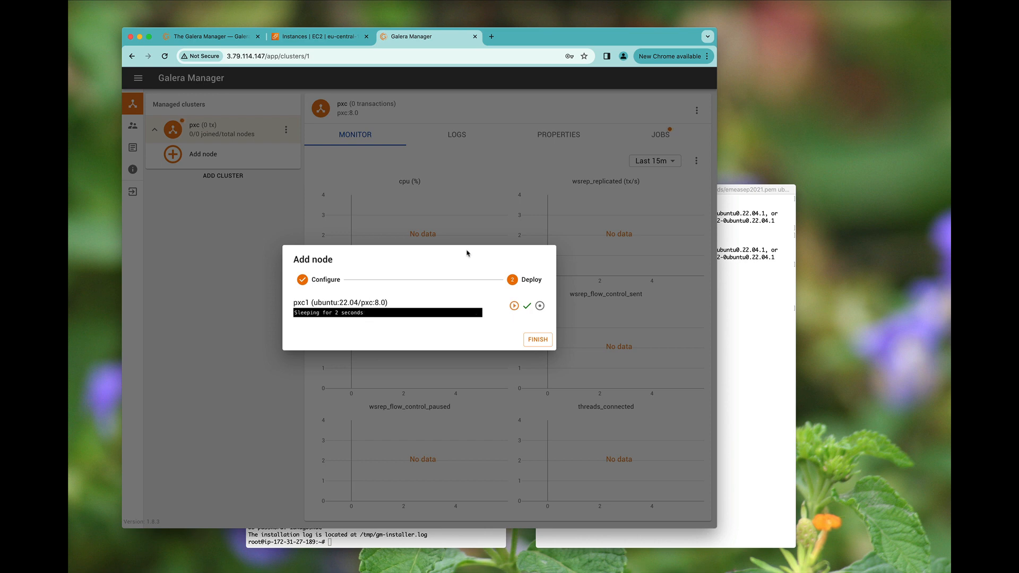
- Run mysql in the node's terminal to check it
{"action": "left_click", "coordinate": [766, 327]}
{"action": "type", "text": "mysql"}
{"action": "key", "text": "Return"}
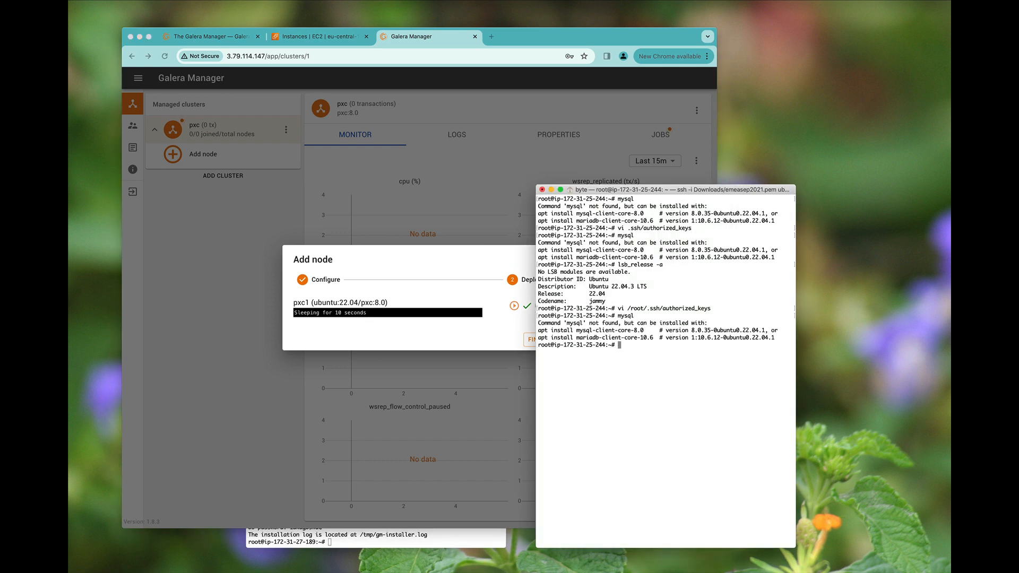
- Review the full pxc1 deployment log twice while package installation proceeds
{"action": "left_click", "coordinate": [398, 295]}
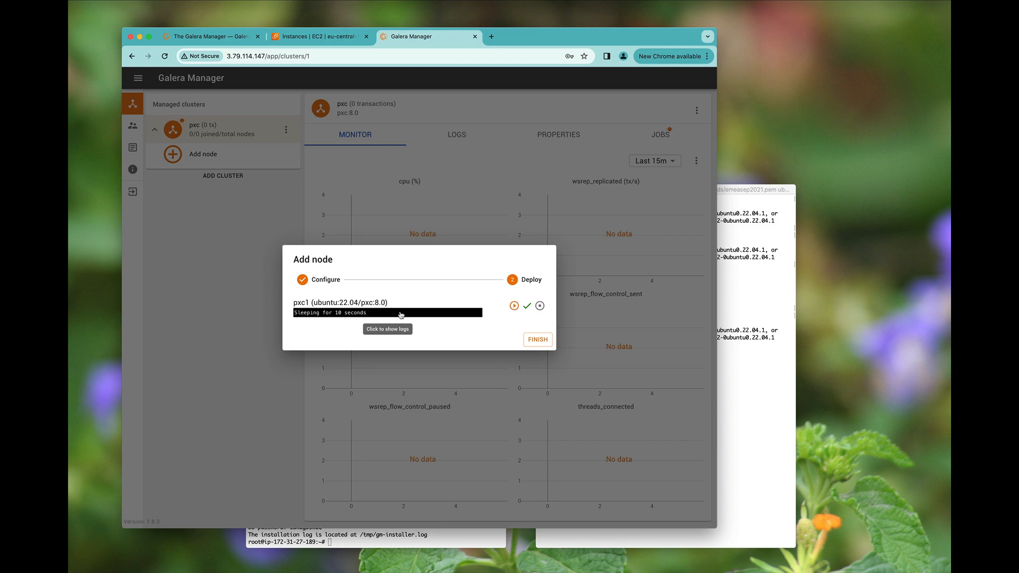
{"action": "left_click", "coordinate": [402, 314]}
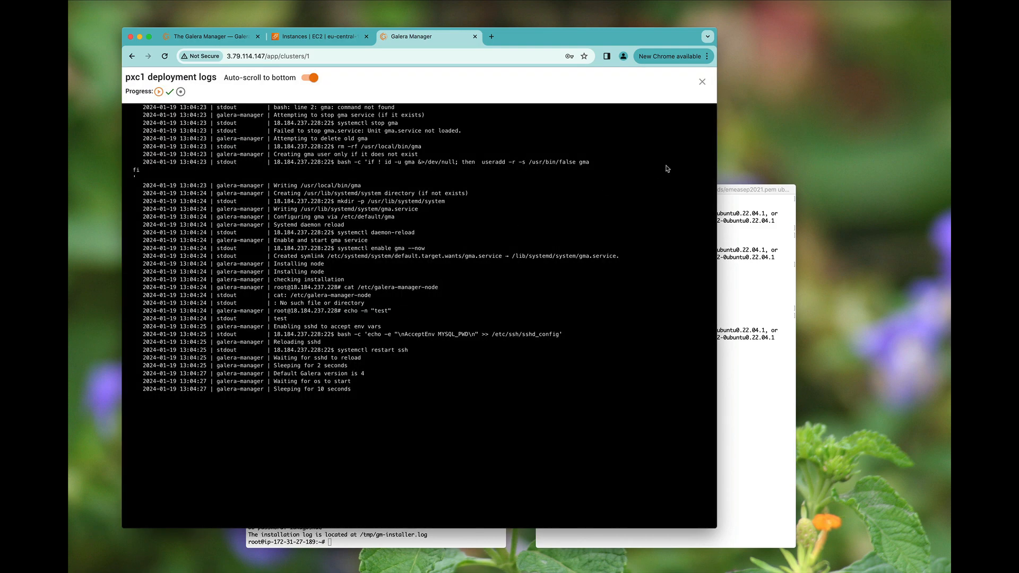
{"action": "left_click", "coordinate": [702, 81]}
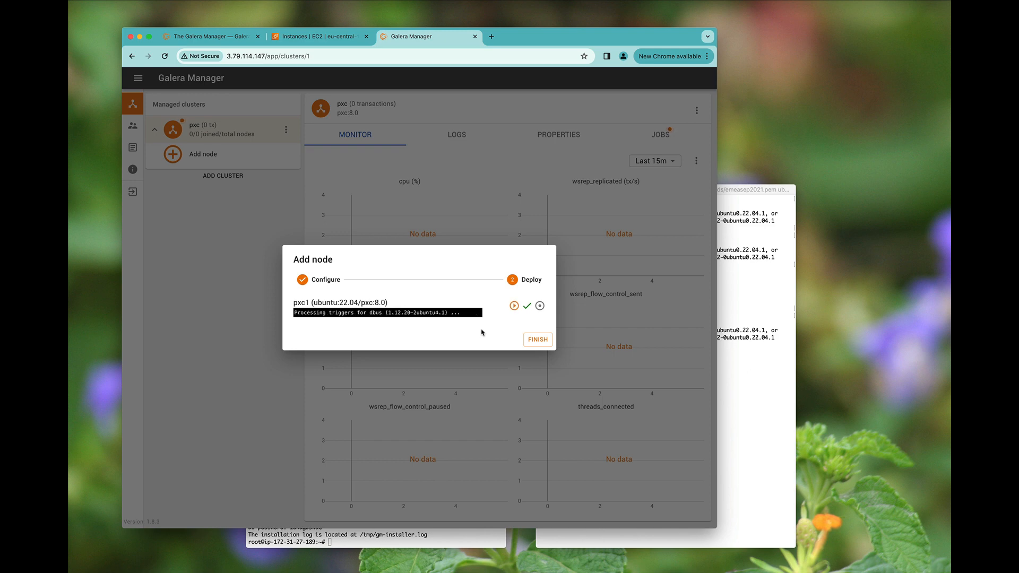
{"action": "left_click", "coordinate": [451, 313]}
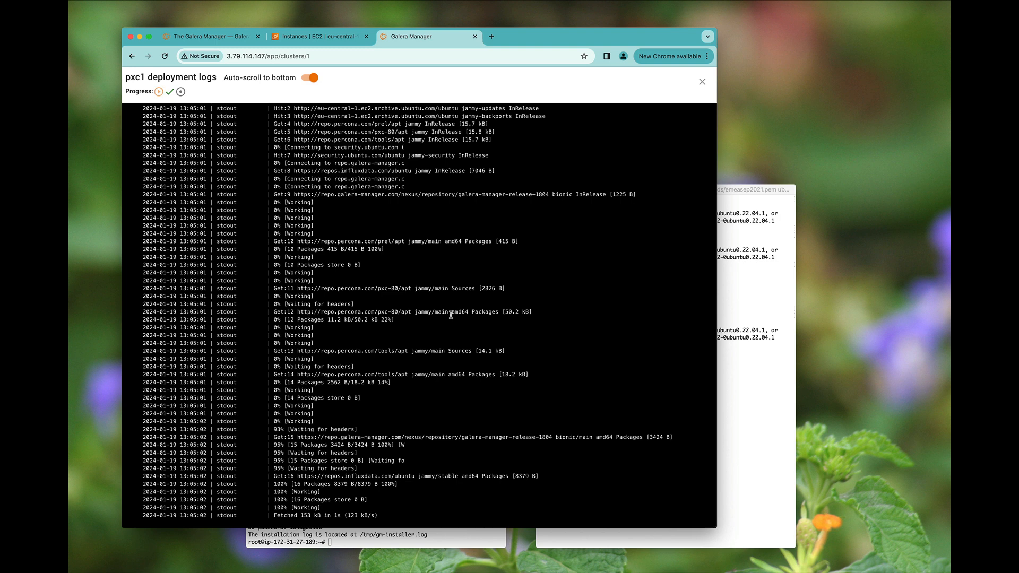
{"action": "left_click", "coordinate": [702, 83]}
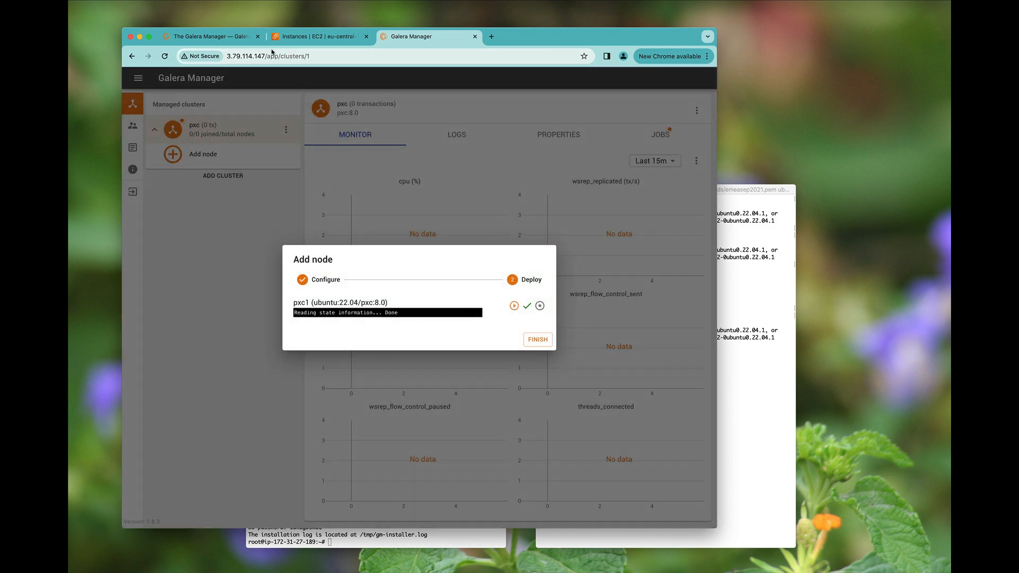
{"action": "left_click", "coordinate": [250, 37]}
- Scroll through the Galera Manager overview docs, then check pxc1's deployment progress again
{"action": "scroll", "coordinate": [409, 298], "scroll_direction": "down", "scroll_amount": 5}
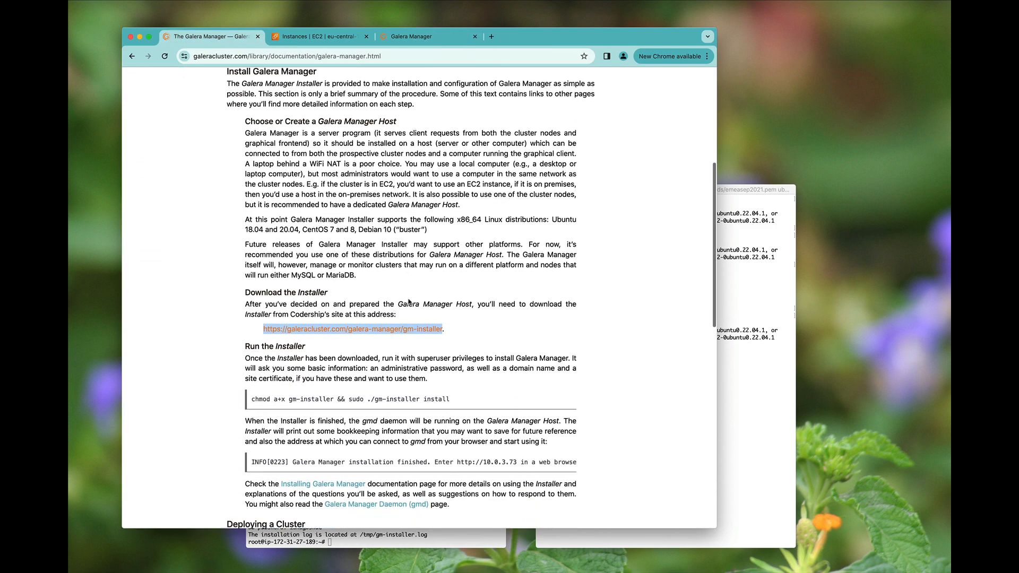
{"action": "scroll", "coordinate": [409, 301], "scroll_direction": "down", "scroll_amount": 10}
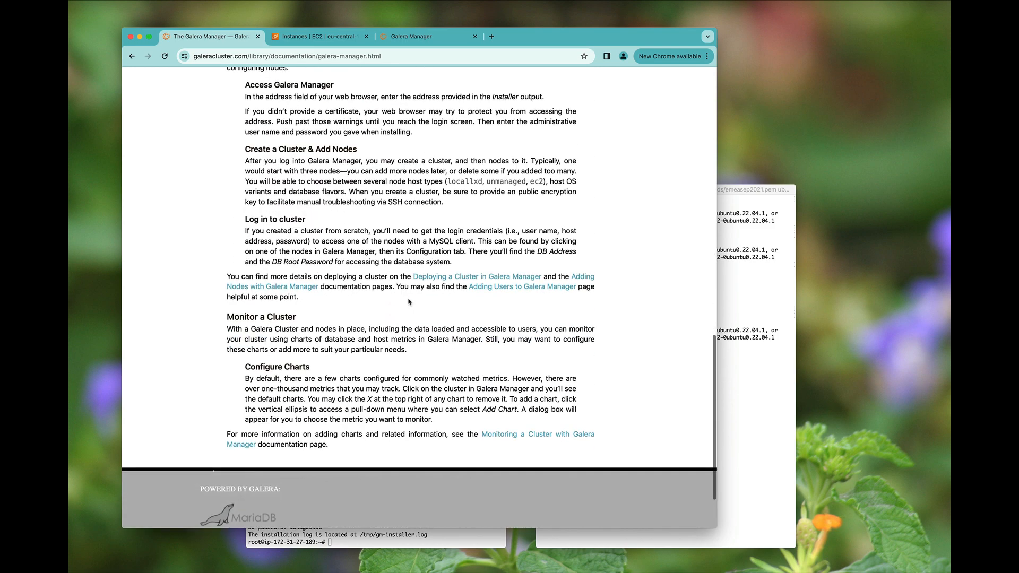
{"action": "scroll", "coordinate": [408, 201], "scroll_direction": "up", "scroll_amount": 20}
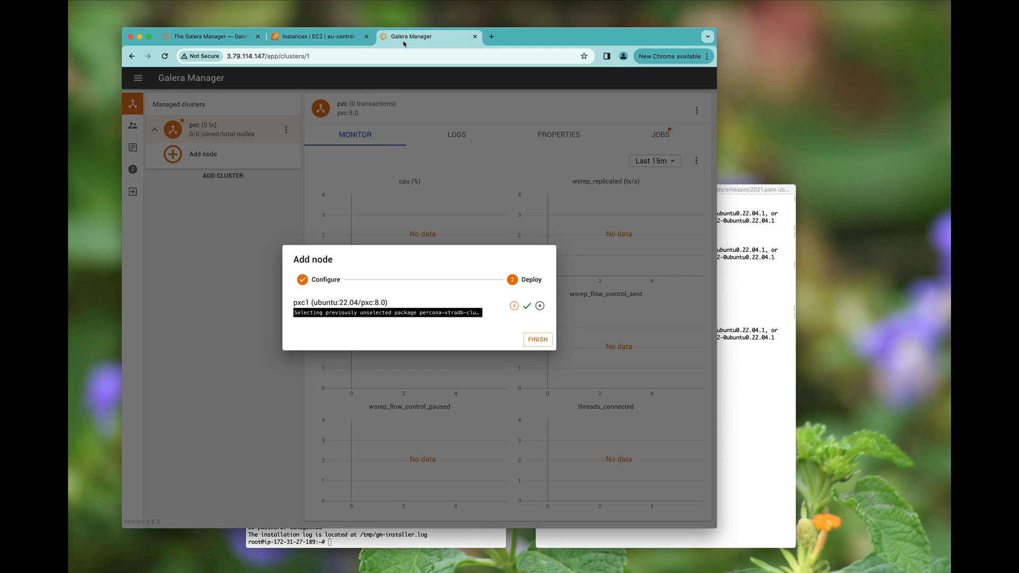
{"action": "left_click", "coordinate": [410, 36]}
- Run df and df -h on the host, noting 5.5G free on /dev/root
{"action": "left_click", "coordinate": [402, 537]}
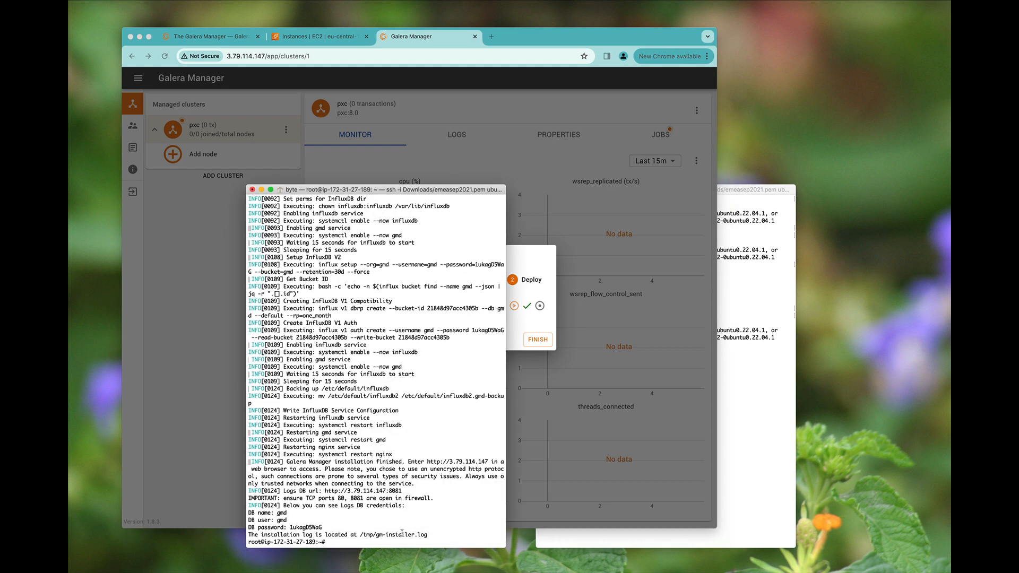
{"action": "type", "text": "df"}
{"action": "key", "text": "Return"}
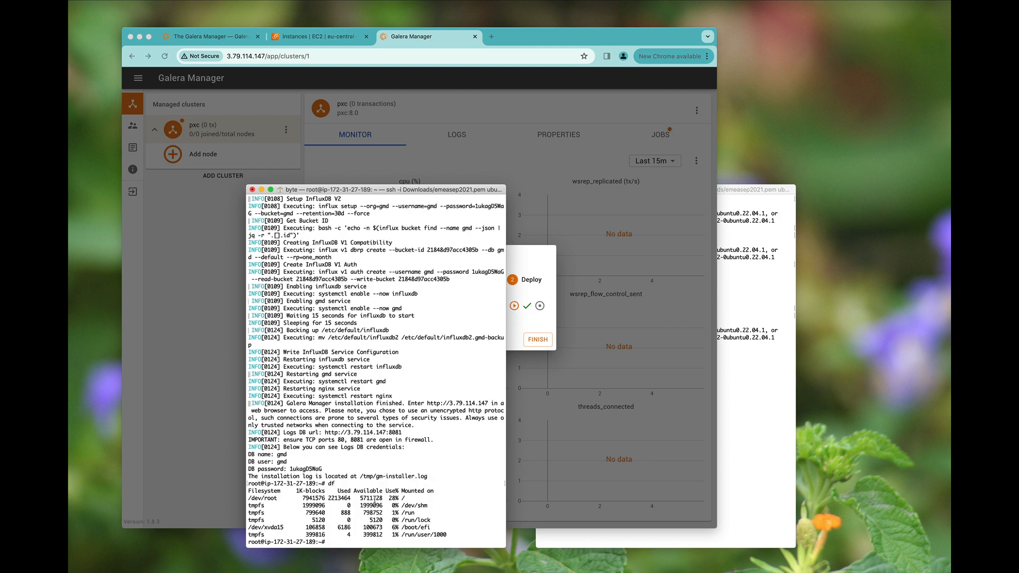
{"action": "type", "text": "df -h"}
{"action": "key", "text": "Return"}
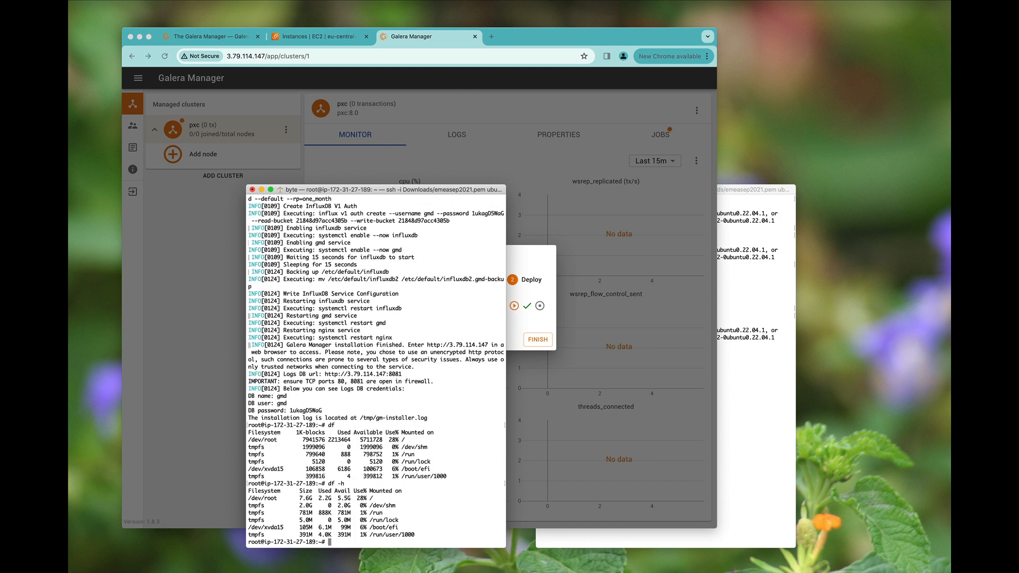
{"action": "double_click", "coordinate": [346, 499]}
{"action": "left_click", "coordinate": [521, 259]}
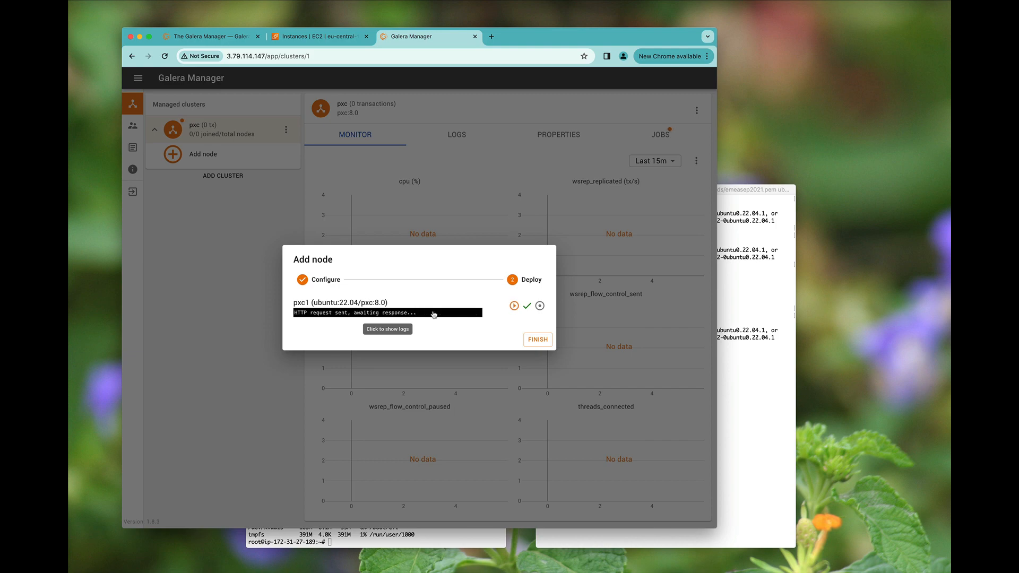
- Check pxc1's deployment logs show the first node started, then finish the Add node dialog
{"action": "left_click", "coordinate": [435, 314]}
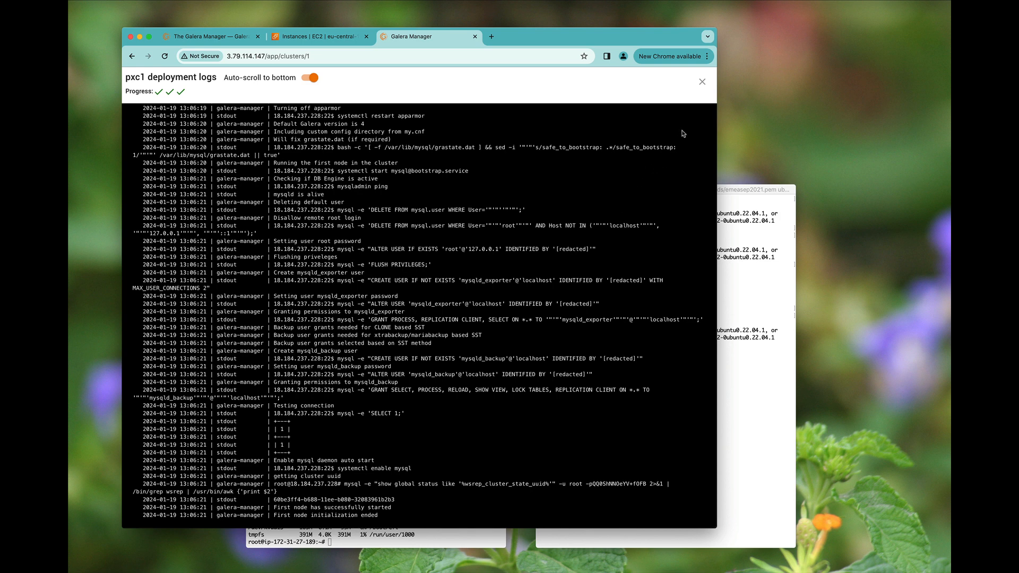
{"action": "left_click", "coordinate": [702, 83]}
{"action": "left_click", "coordinate": [535, 340]}
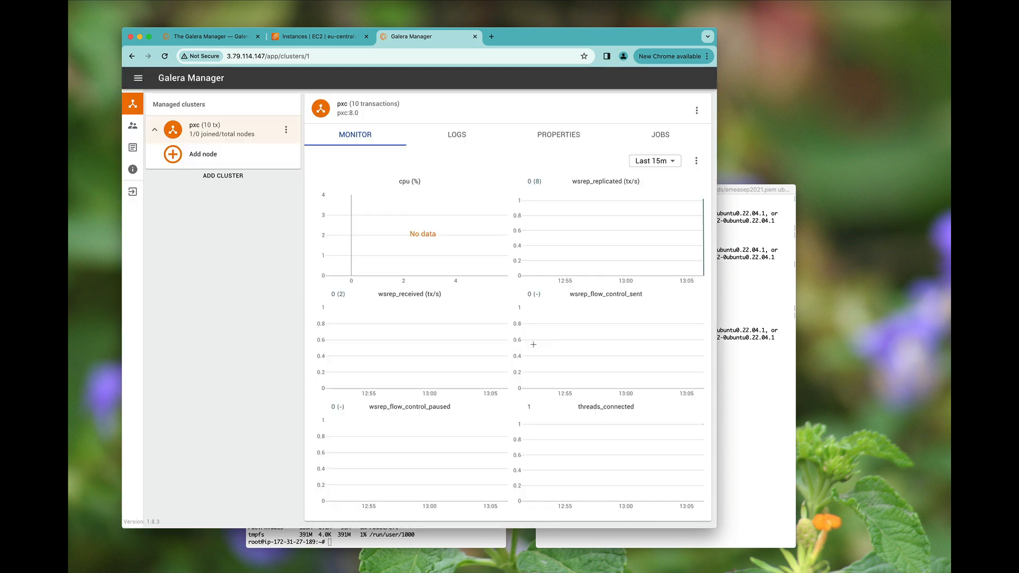
- Query show status like 'wsrep_cluster_size'; in mysql on pxc1, then open pxc1's monitor page
{"action": "left_click", "coordinate": [724, 381]}
{"action": "type", "text": "mysql"}
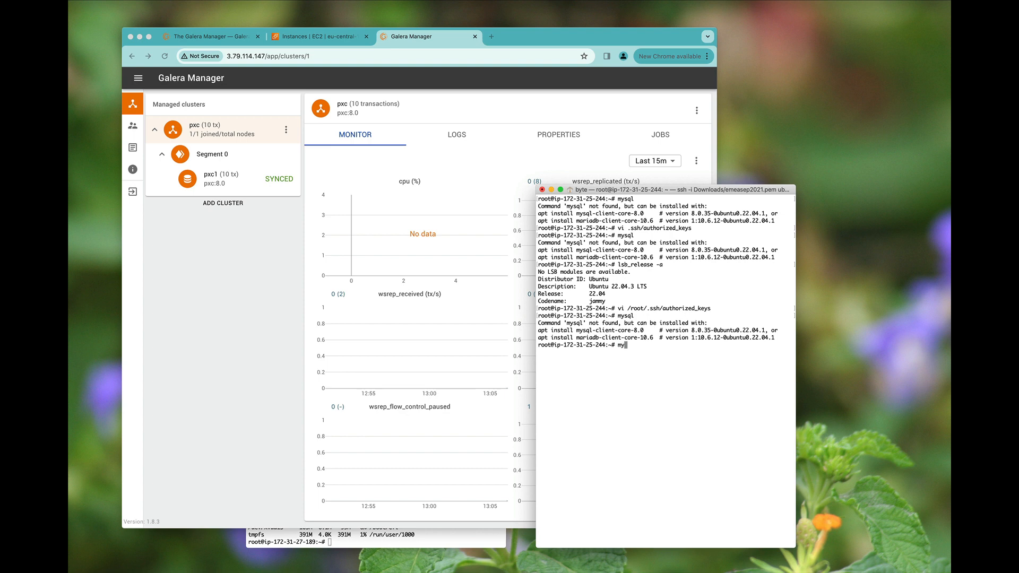
{"action": "key", "text": "Return"}
{"action": "type", "text": "show "}
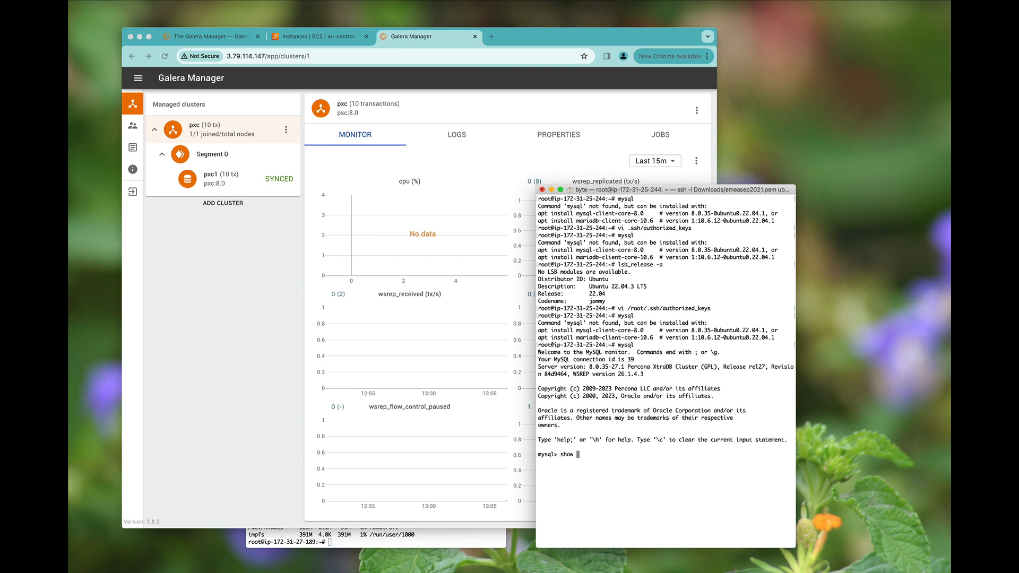
{"action": "type", "text": "status like 'wsrep"}
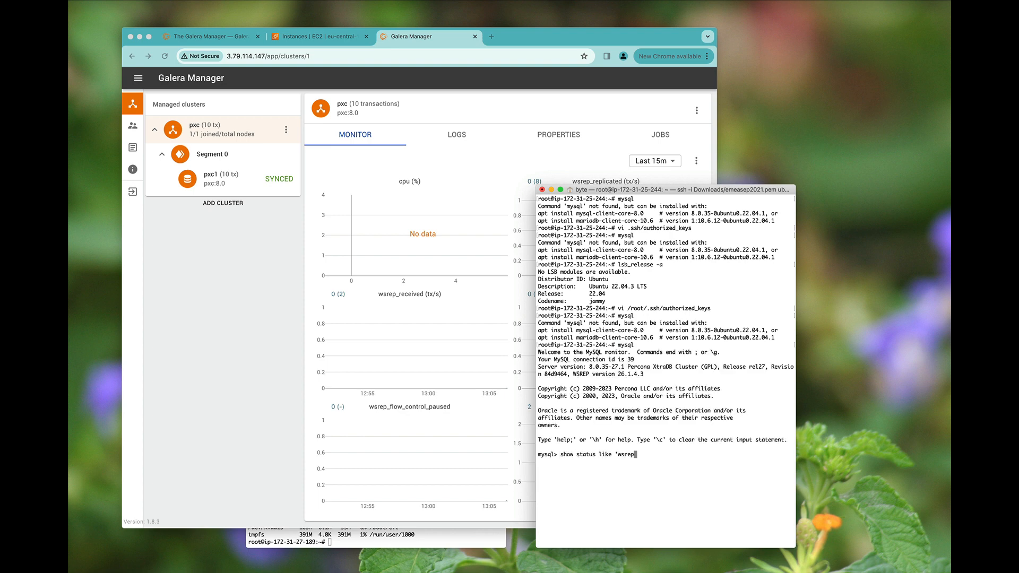
{"action": "type", "text": "_cluster_size';"}
{"action": "key", "text": "Return"}
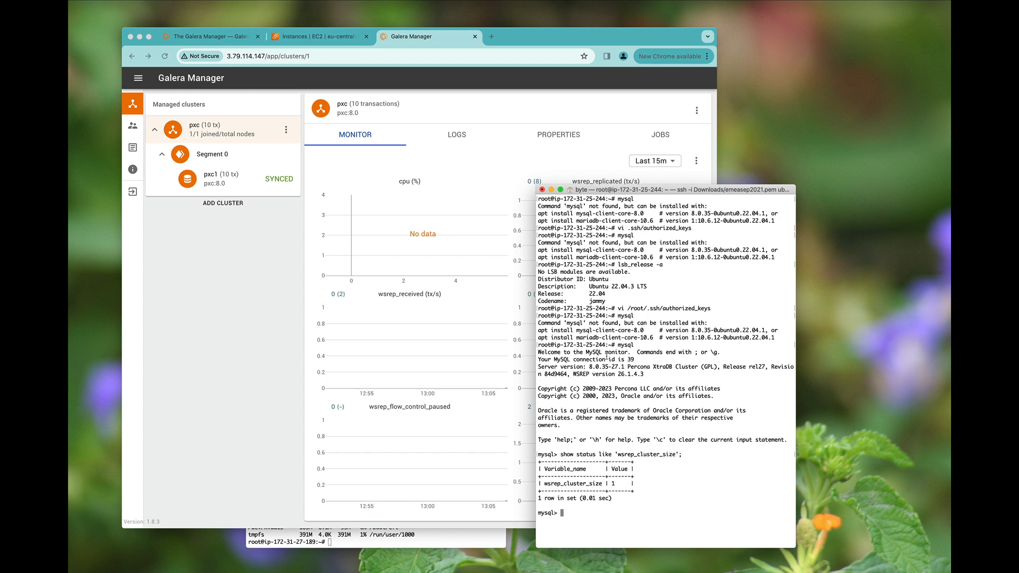
{"action": "left_click", "coordinate": [210, 175]}
{"action": "left_click", "coordinate": [211, 175]}
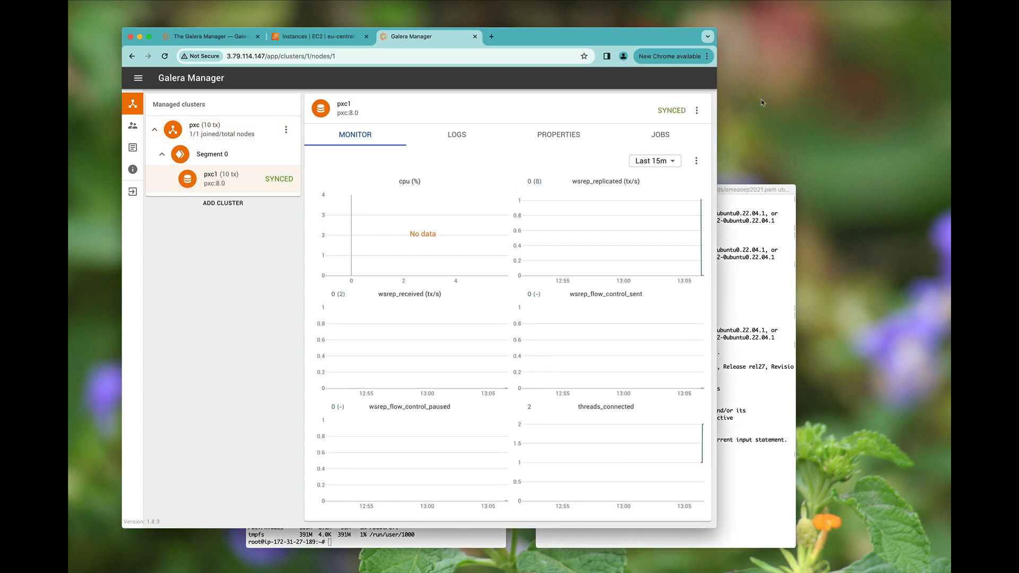
- In pxc1's built-in SSH terminal, run mysql and show status like 'wsrep_cluster_size';
{"action": "left_click", "coordinate": [697, 110]}
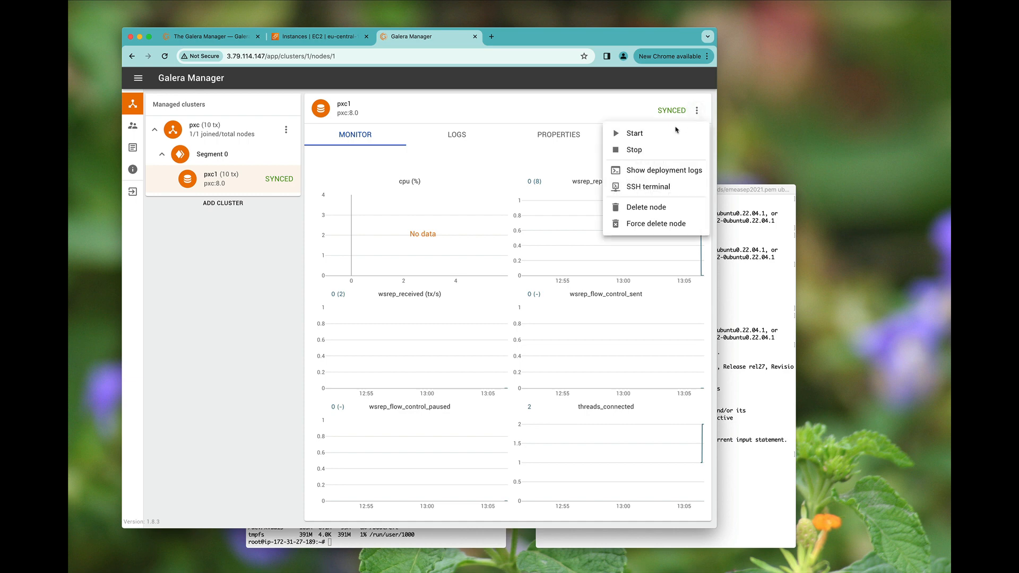
{"action": "left_click", "coordinate": [650, 187]}
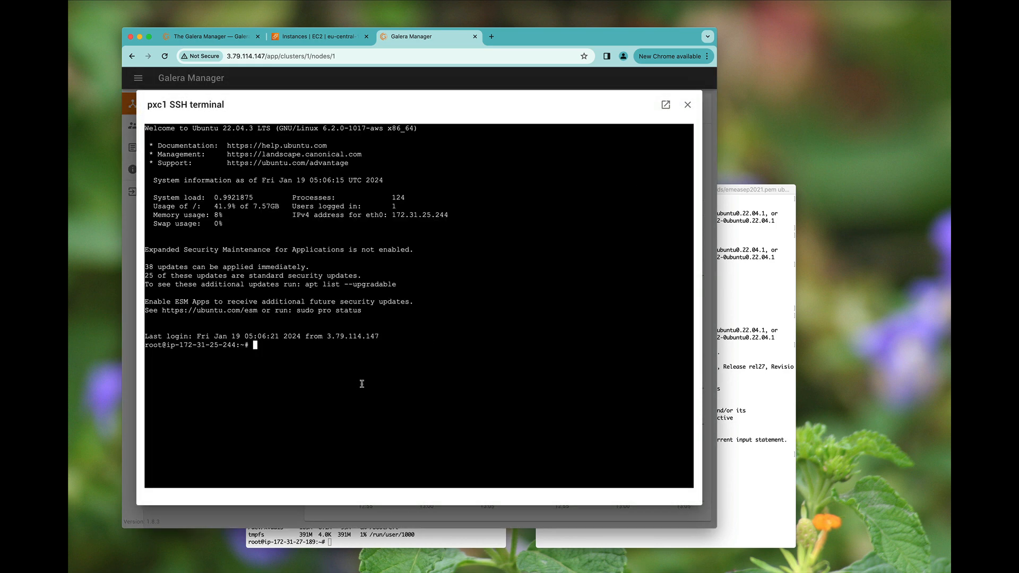
{"action": "type", "text": "mysql"}
{"action": "key", "text": "Return"}
{"action": "type", "text": "sho"}
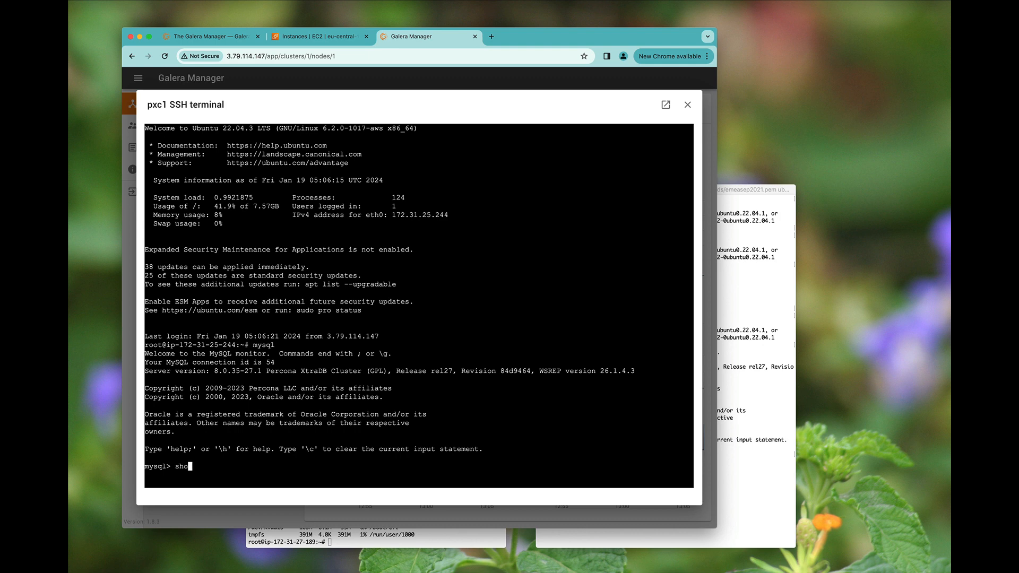
{"action": "type", "text": "w status like 'wsrep_cluster_size'"}
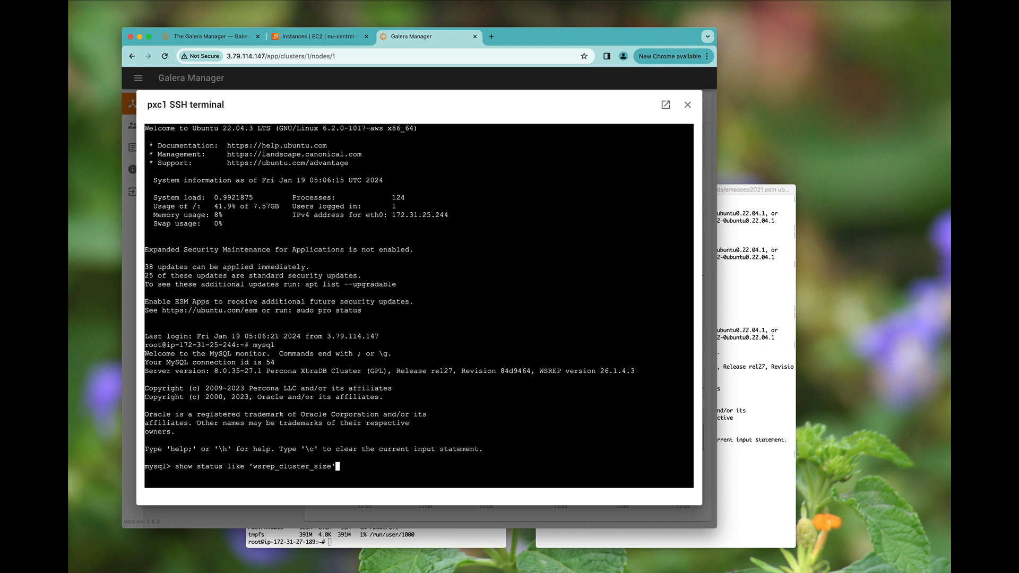
{"action": "type", "text": ";"}
{"action": "key", "text": "Return"}
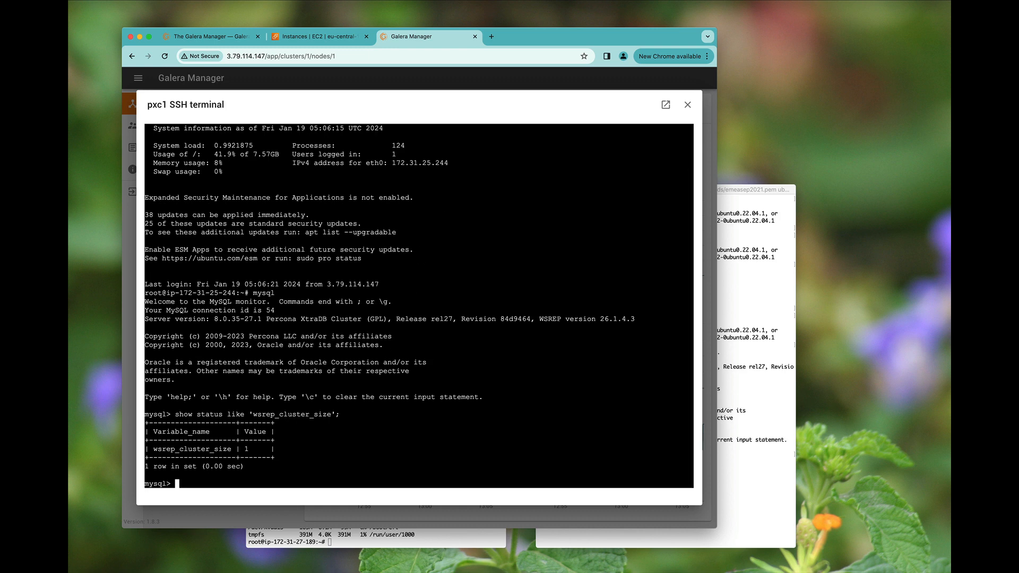
- Quit mysql with \q, exit the shell, and close the pxc1 terminal
{"action": "type", "text": "\\q"}
{"action": "key", "text": "Return"}
{"action": "type", "text": "exit"}
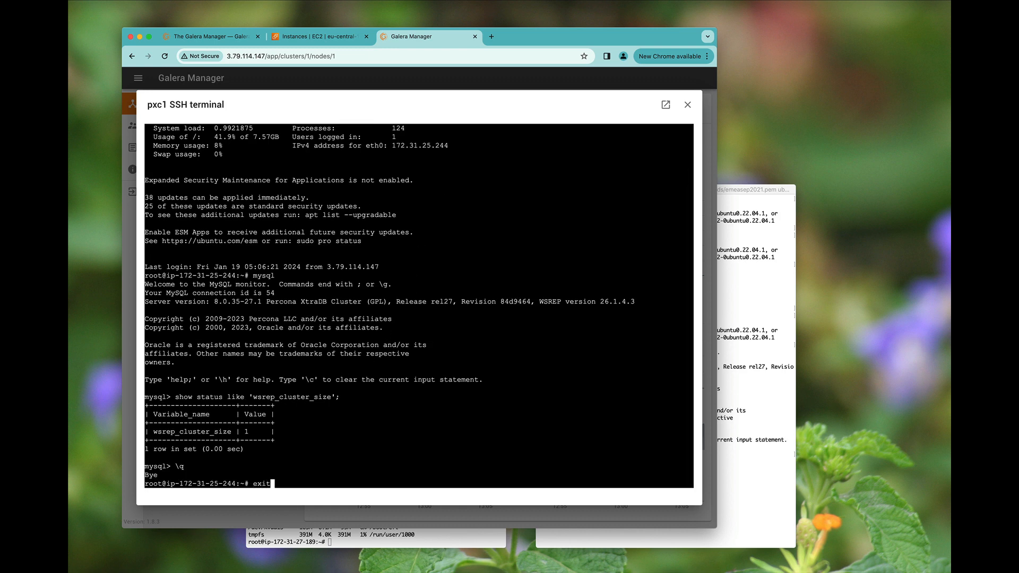
{"action": "key", "text": "Return"}
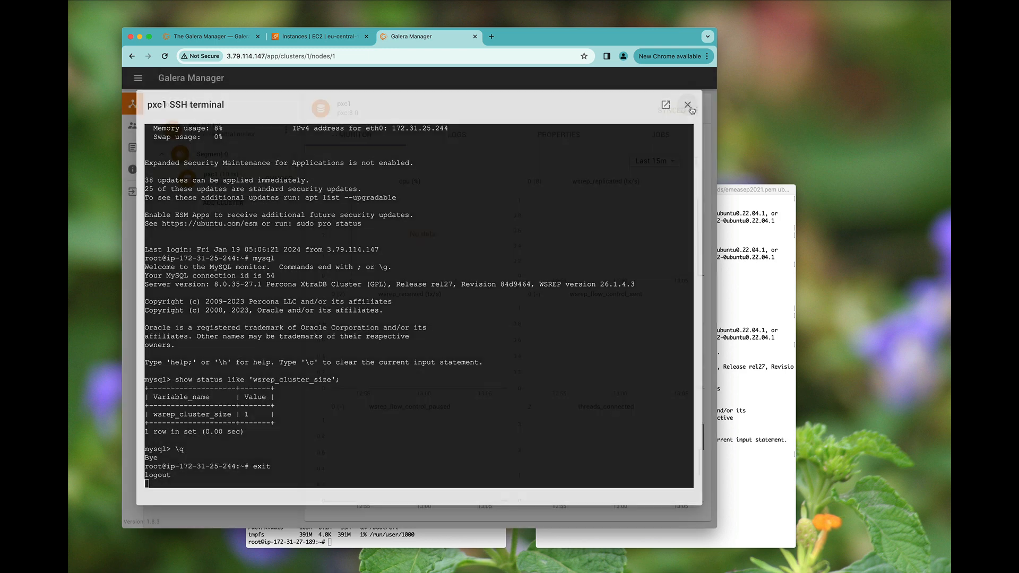
{"action": "left_click", "coordinate": [688, 105]}
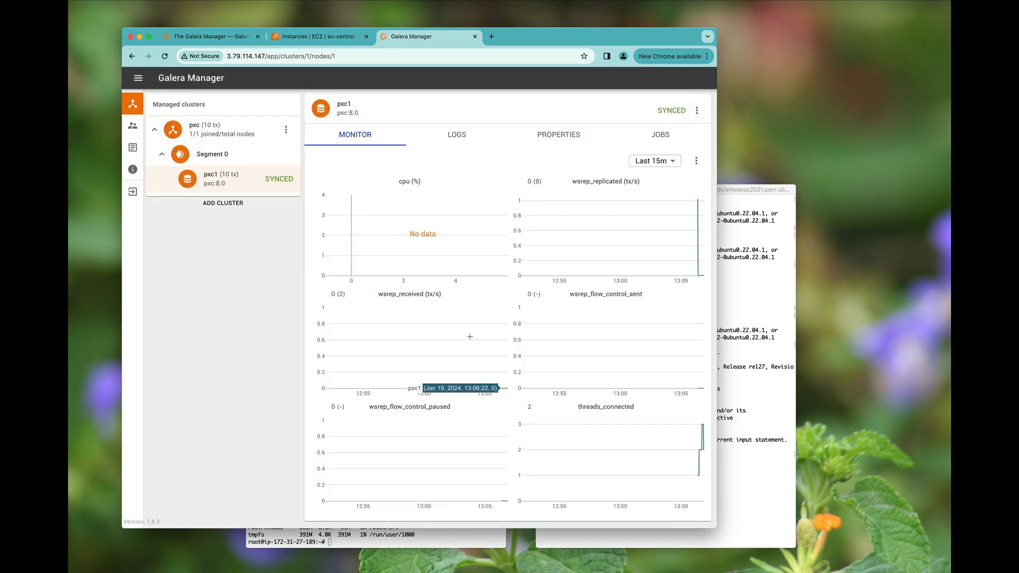
- Set the charts to Last 5m and open a blank Add node form for cluster pxc
{"action": "left_click", "coordinate": [656, 161]}
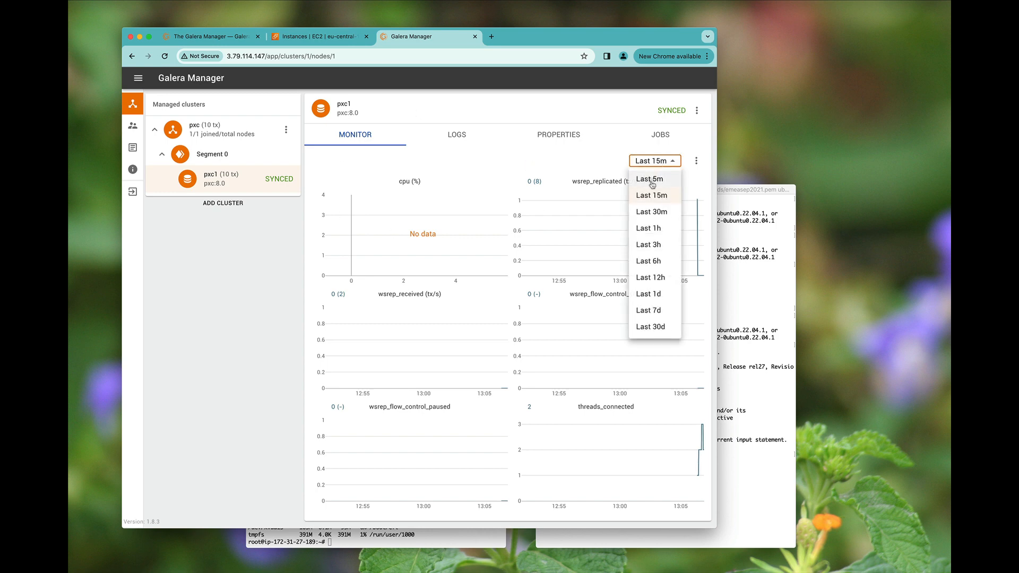
{"action": "left_click", "coordinate": [654, 178]}
{"action": "left_click", "coordinate": [219, 130]}
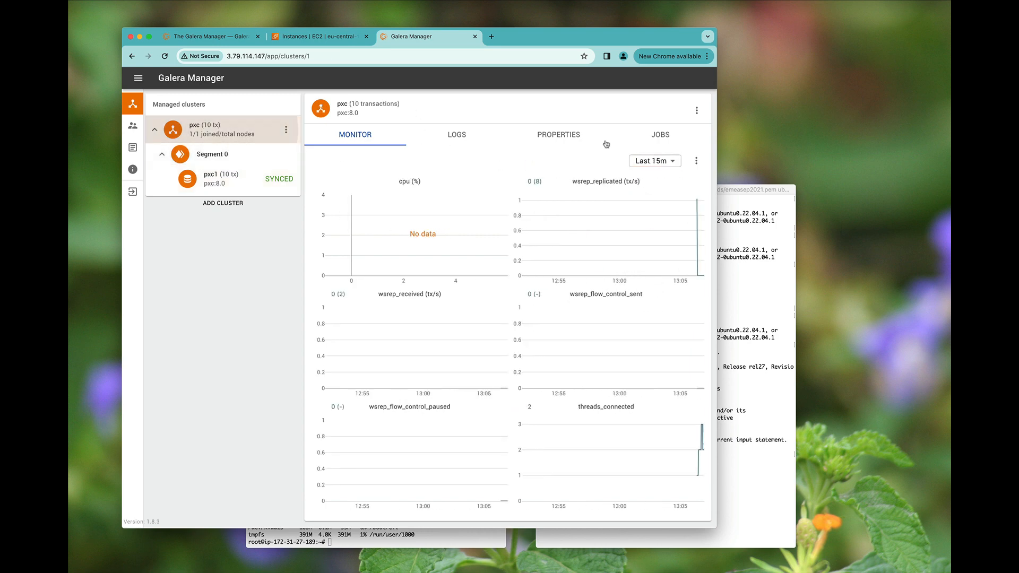
{"action": "left_click", "coordinate": [696, 112]}
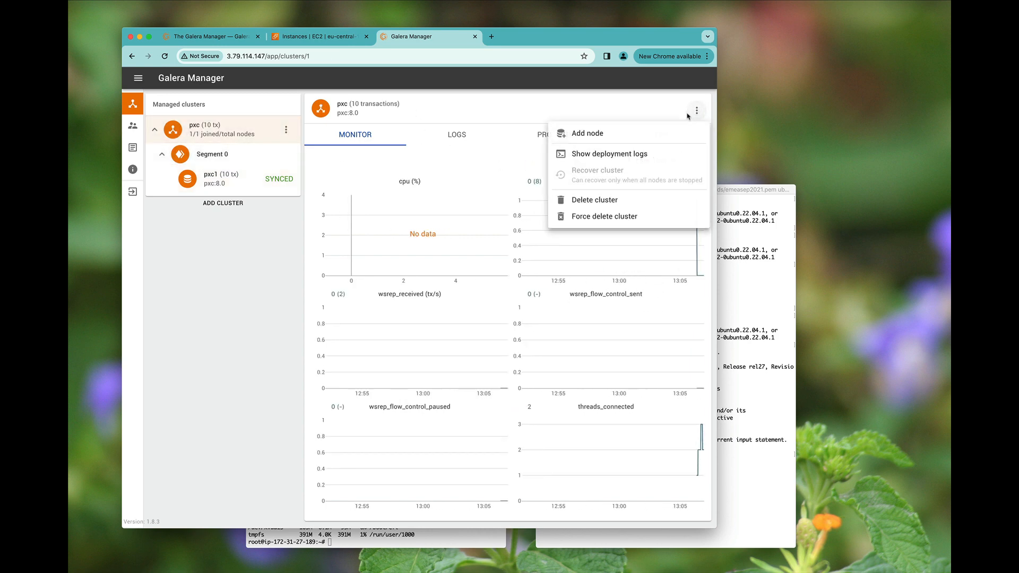
{"action": "left_click", "coordinate": [631, 142]}
{"action": "left_click", "coordinate": [293, 42]}
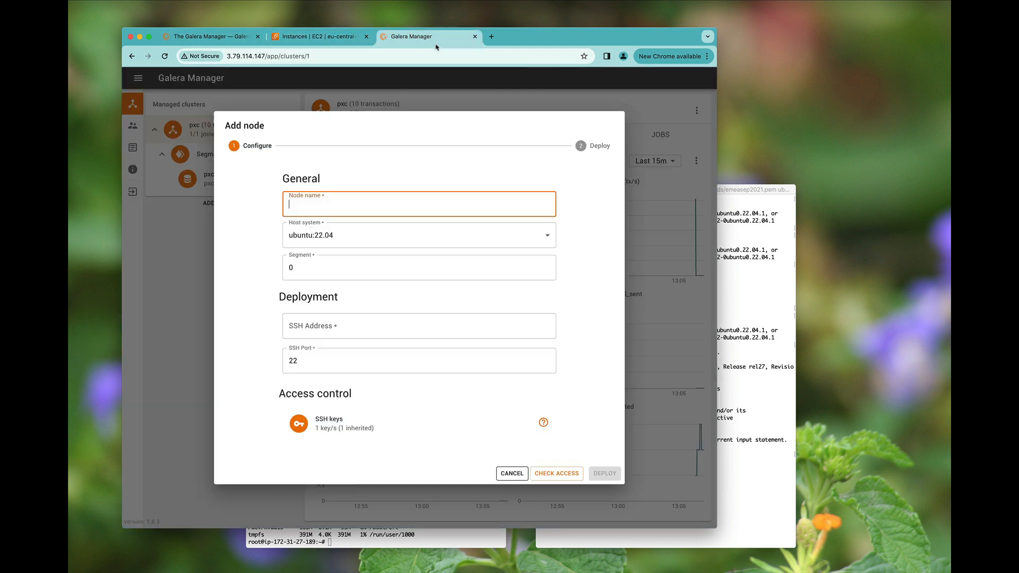
{"action": "left_click", "coordinate": [434, 37]}
- View the nodes' SSH public key, cancel Add node, and go to the documentation page
{"action": "left_click", "coordinate": [503, 434]}
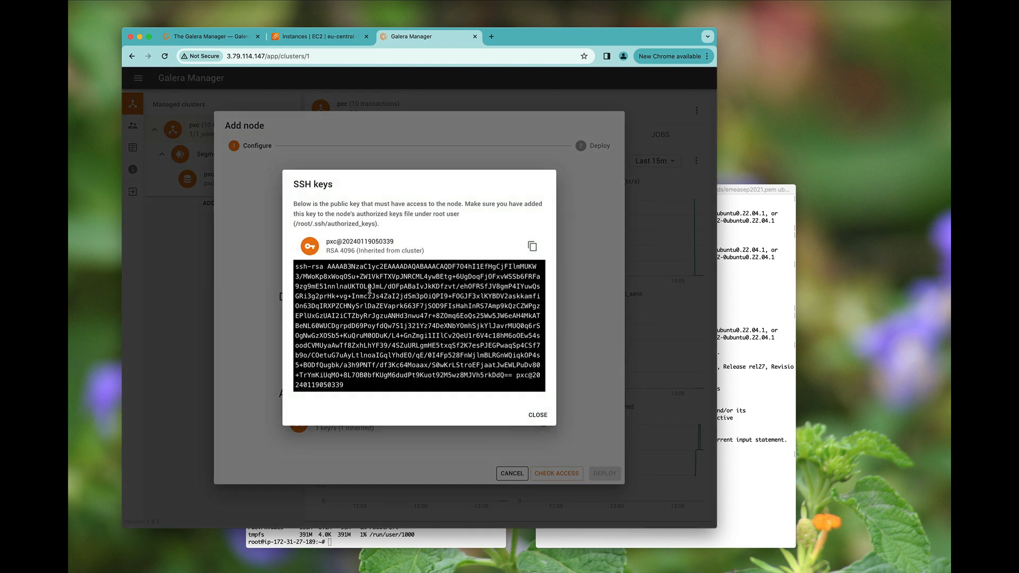
{"action": "left_click", "coordinate": [534, 414]}
{"action": "left_click", "coordinate": [507, 473]}
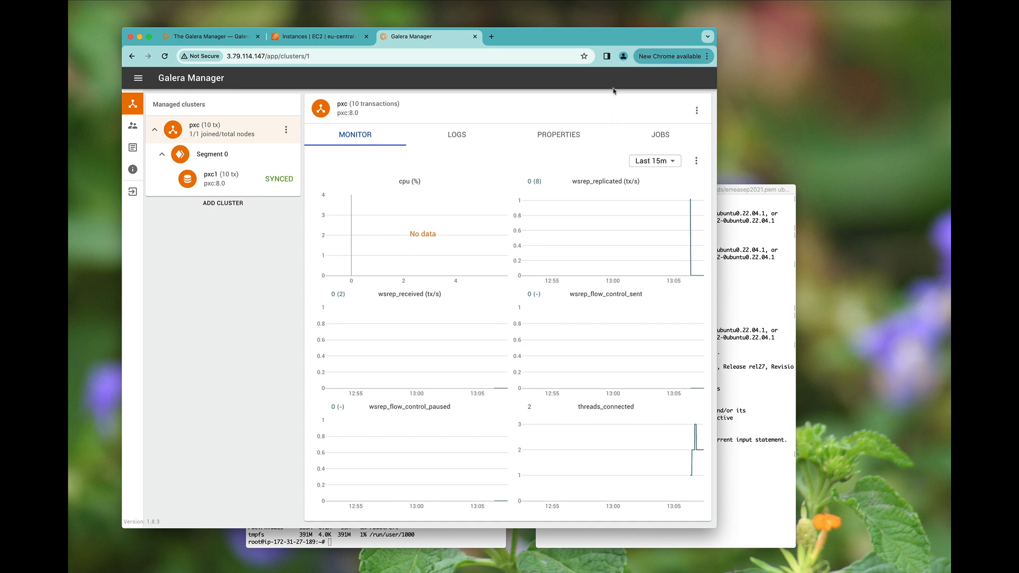
{"action": "left_click", "coordinate": [212, 36]}
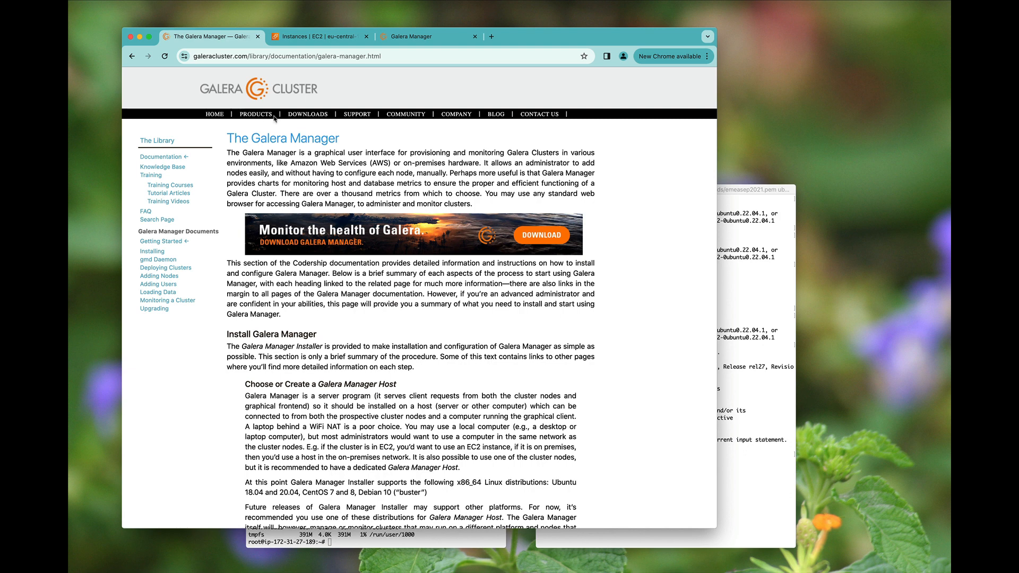